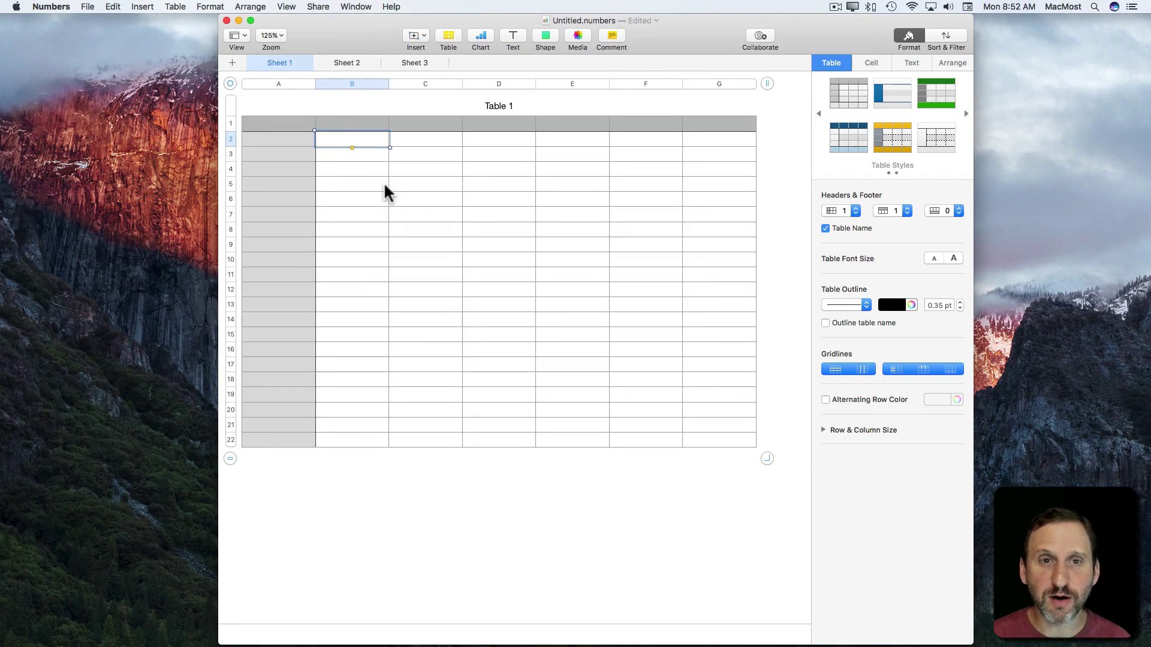
# - Zoom the empty Table 1 view to 200%
pyautogui.moveTo(271, 35); pyautogui.dragTo(288, 117)
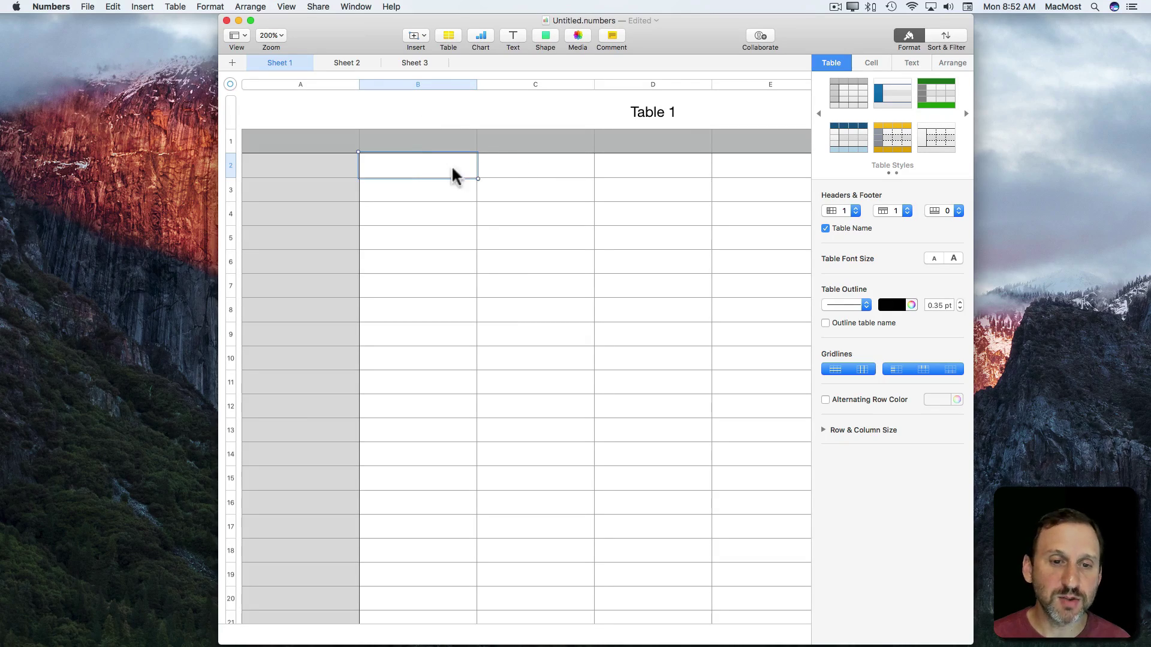
# - Merge B2 and C2 of Table 1 with Merge Cells, then click nearby cells to check the merge
pyautogui.keyDown('shift'); pyautogui.click(532, 170); pyautogui.keyUp('shift')
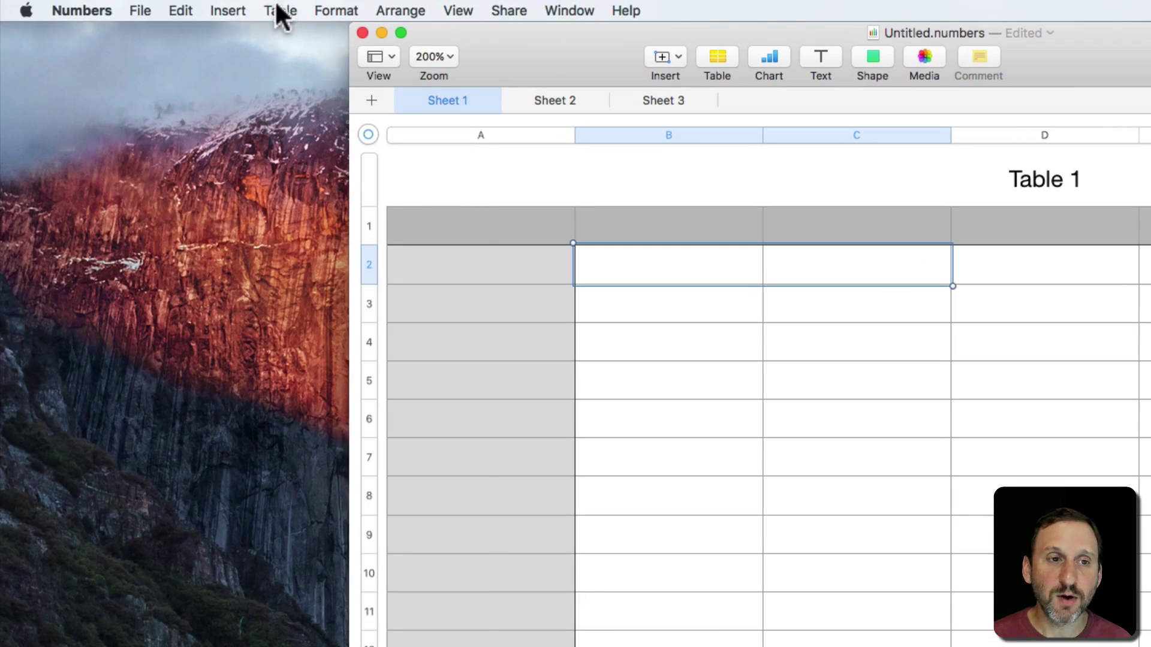
pyautogui.click(277, 11)
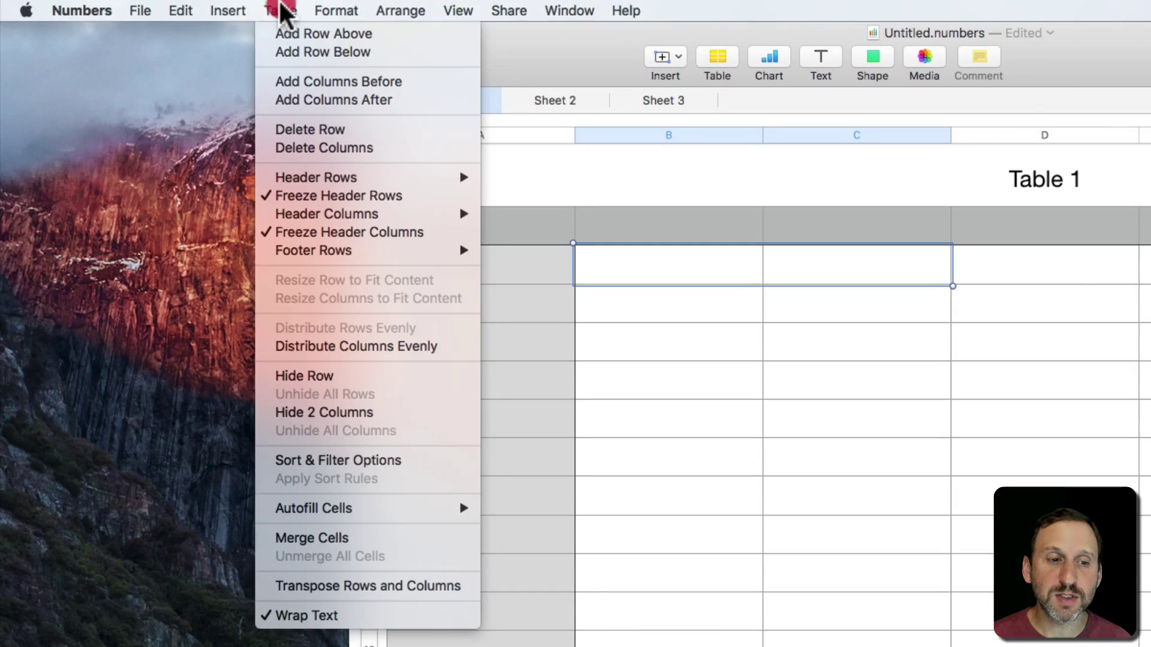
pyautogui.click(350, 538)
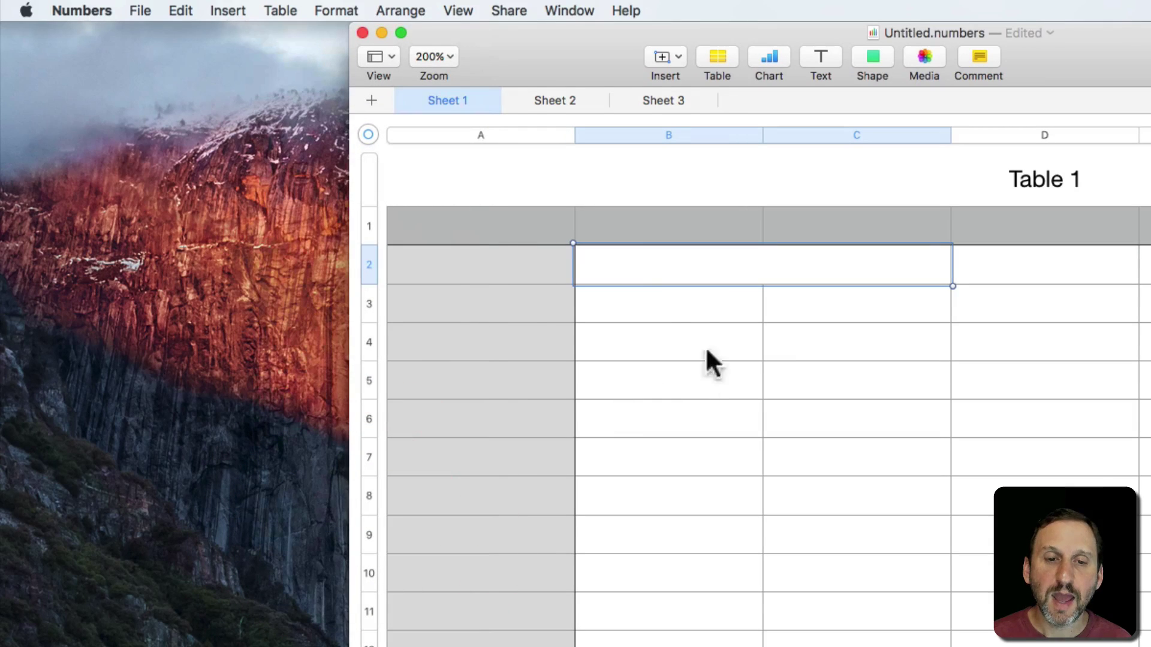
pyautogui.click(805, 301)
pyautogui.click(727, 268)
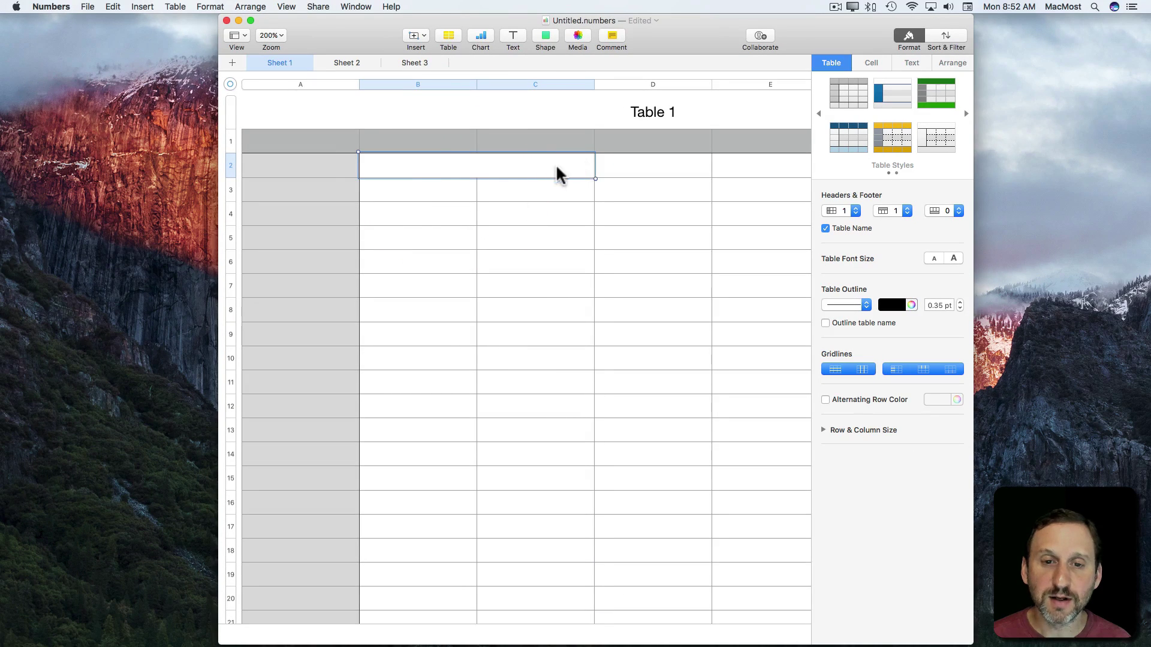
pyautogui.click(468, 202)
pyautogui.click(509, 170)
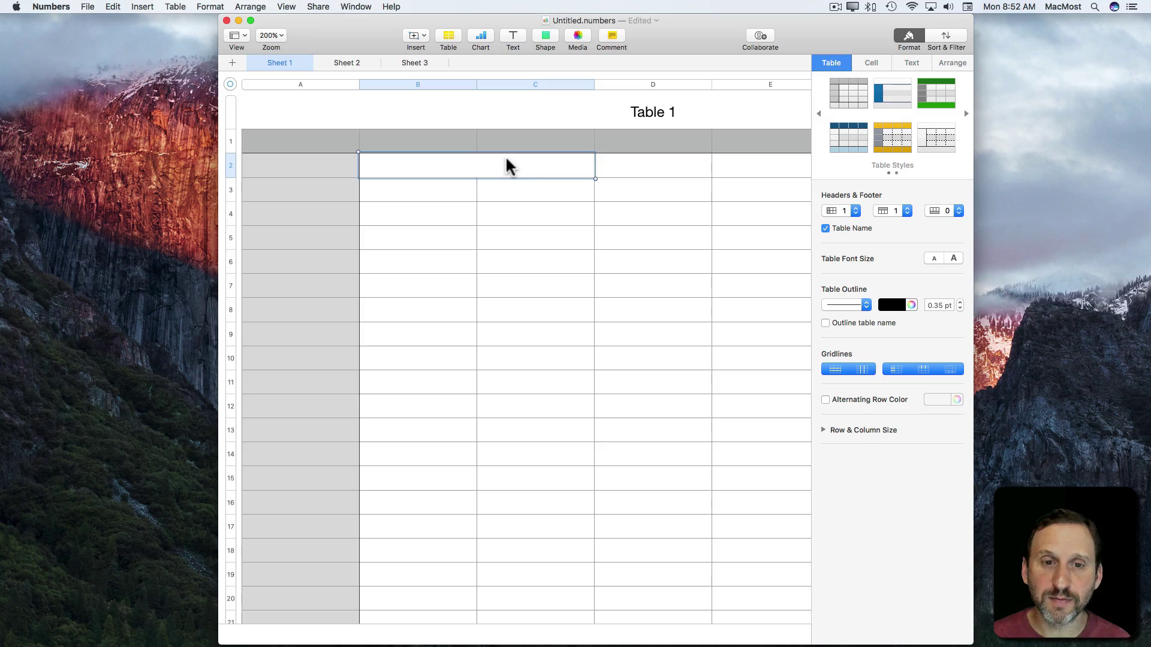
# - Type 'Test' into the merged B2:C2 cell
pyautogui.write('Test')
pyautogui.press('Return')
pyautogui.press('Up')
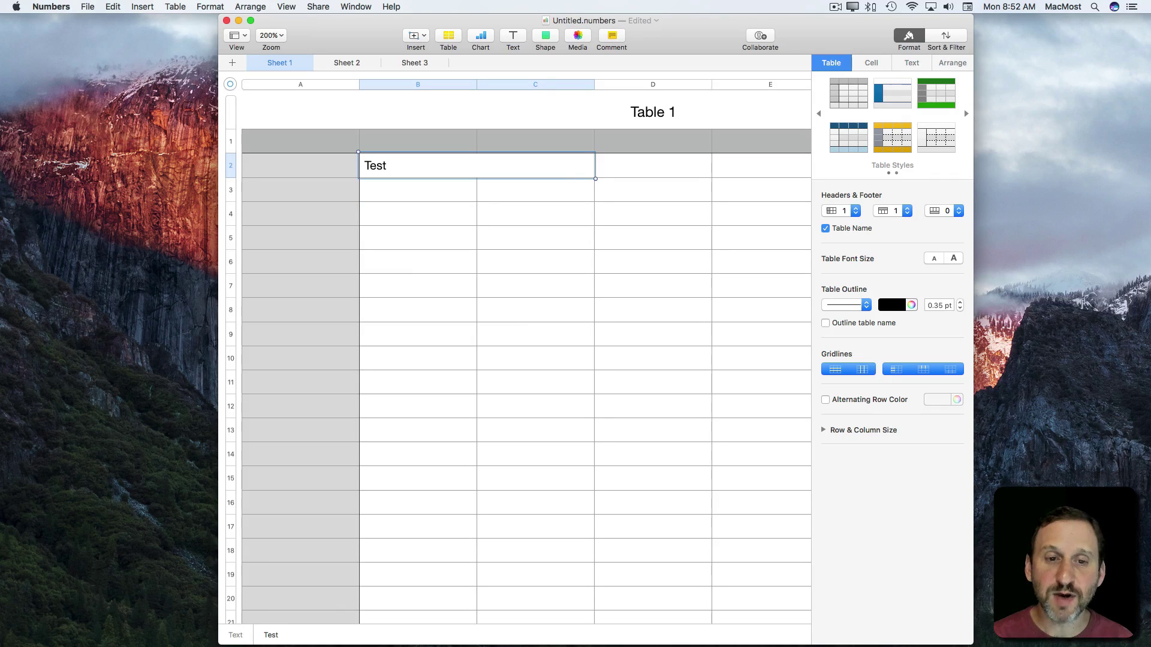
# - Centre 'Test' using the Text format settings, then undo it
pyautogui.click(874, 62)
pyautogui.click(901, 61)
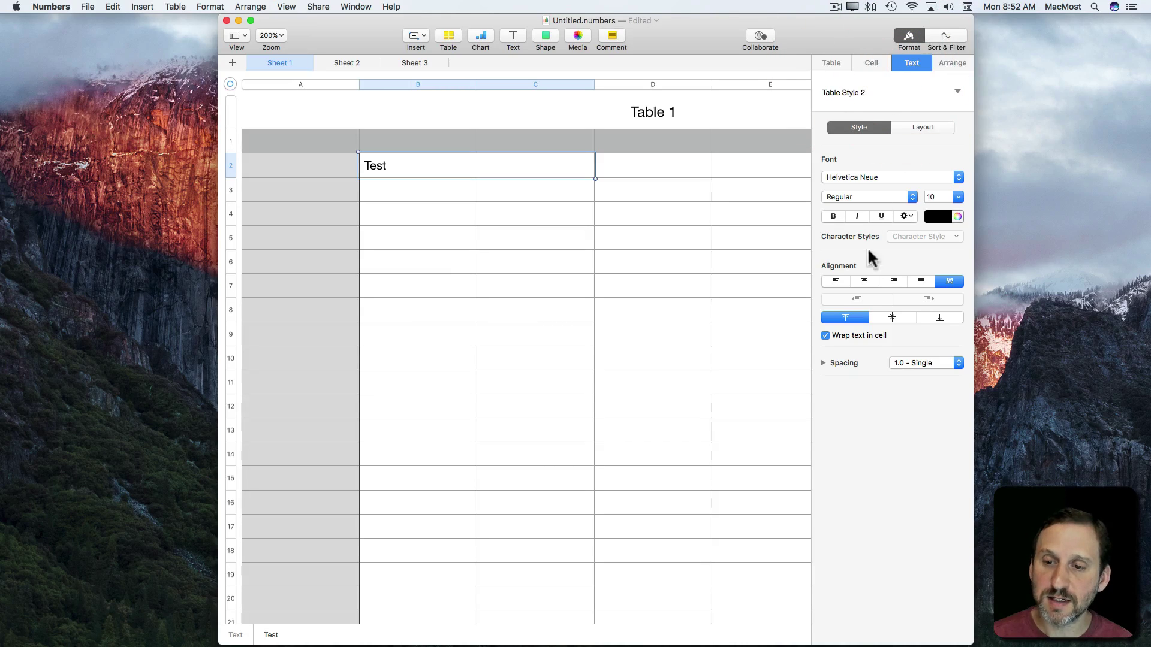
pyautogui.click(863, 279)
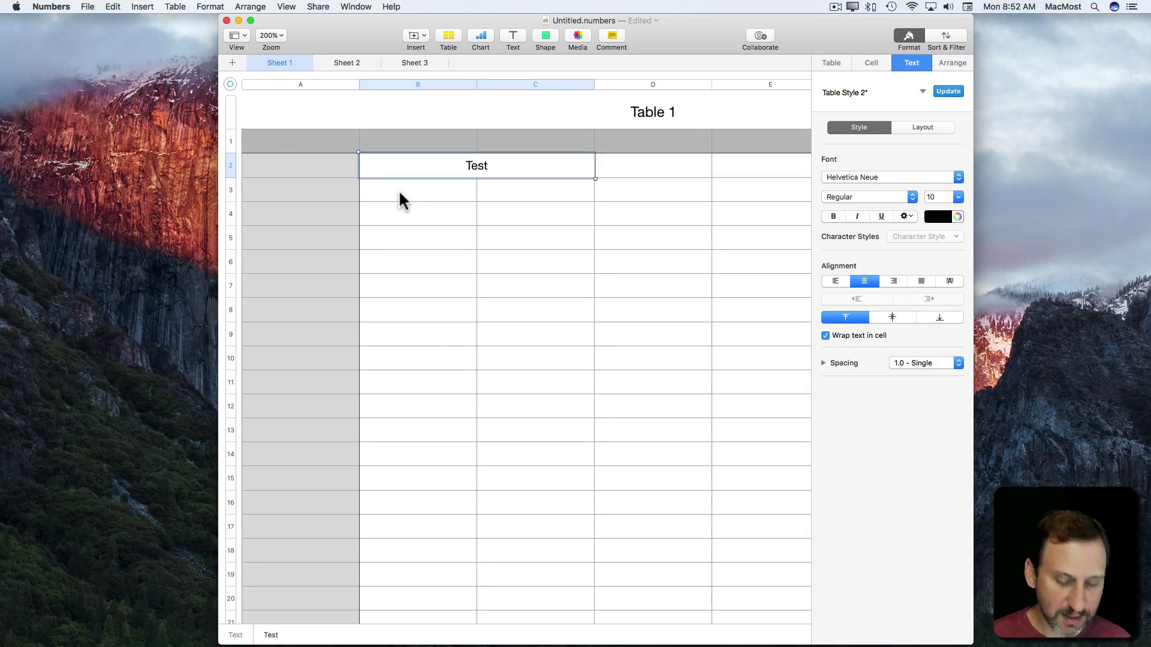
pyautogui.press('super+z')
pyautogui.press('super+z')
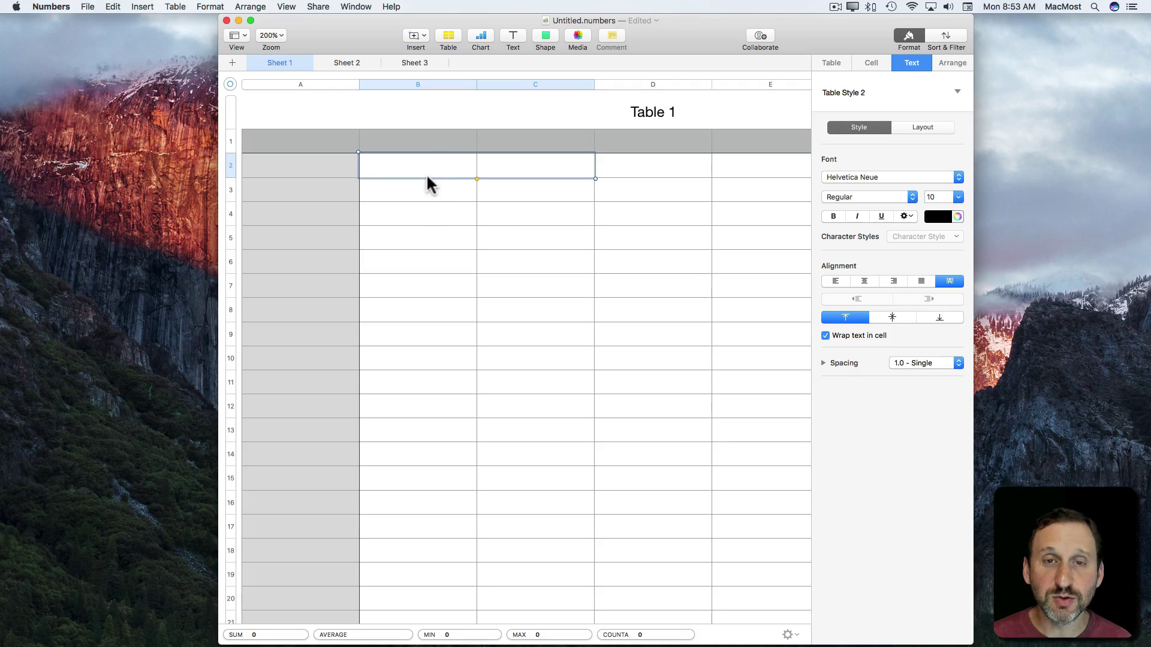
pyautogui.moveTo(429, 217); pyautogui.dragTo(429, 234)
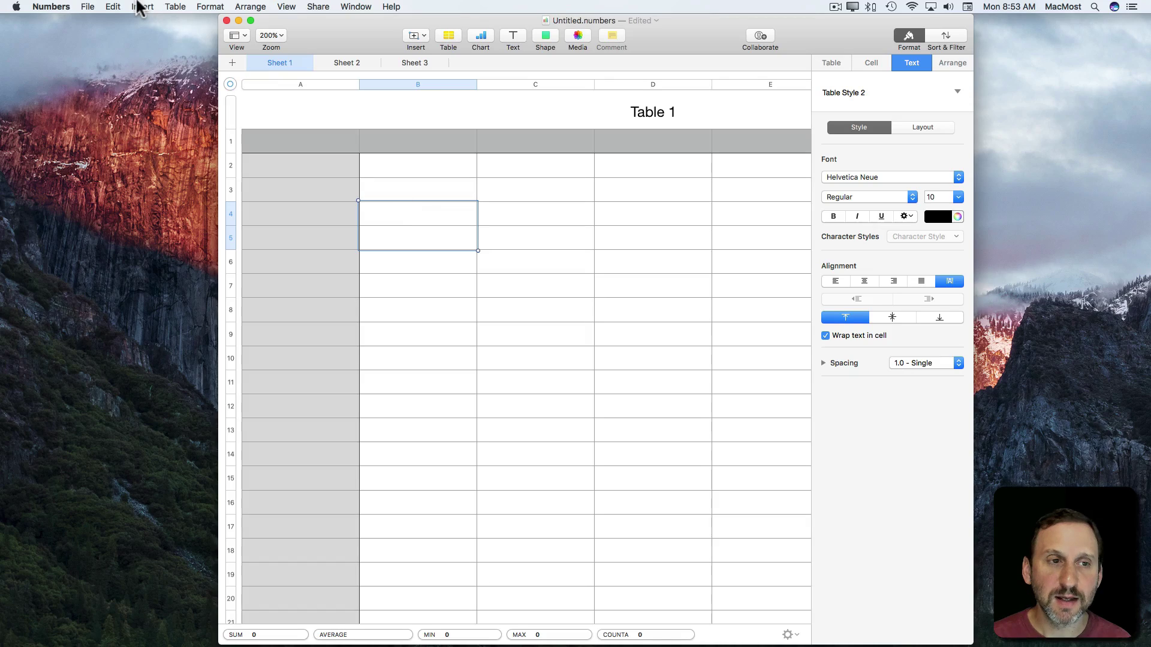
pyautogui.click(173, 7)
pyautogui.moveTo(215, 321)
pyautogui.mouseDown()
pyautogui.moveTo(217, 344)
pyautogui.moveTo(218, 333)
pyautogui.mouseUp()
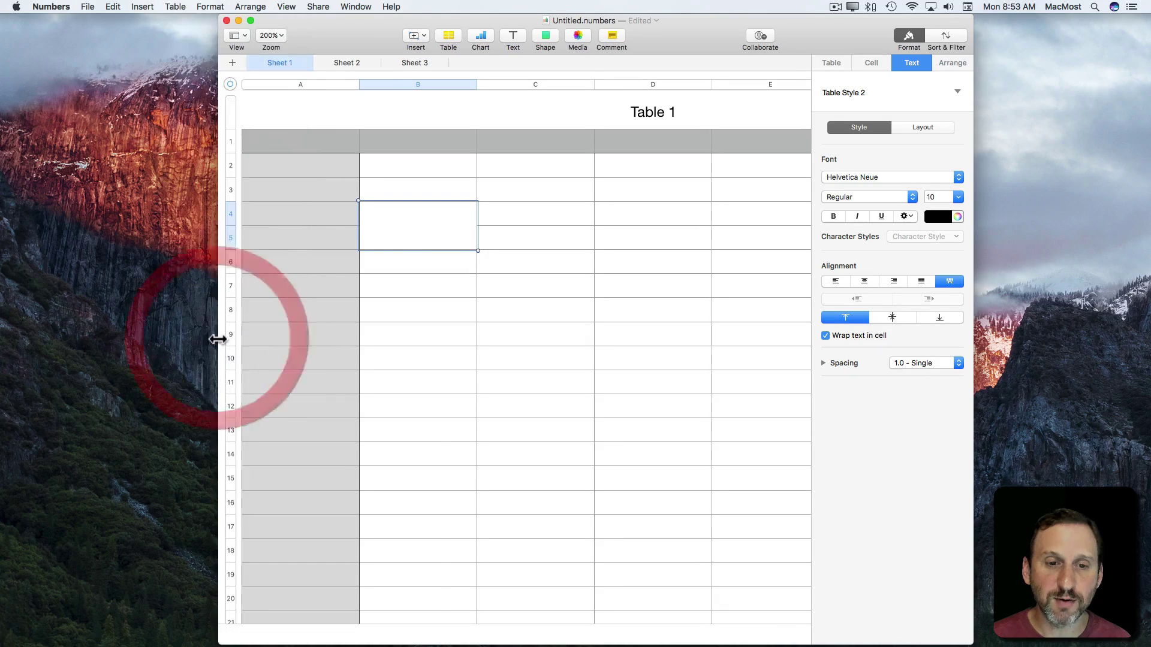
pyautogui.click(405, 222)
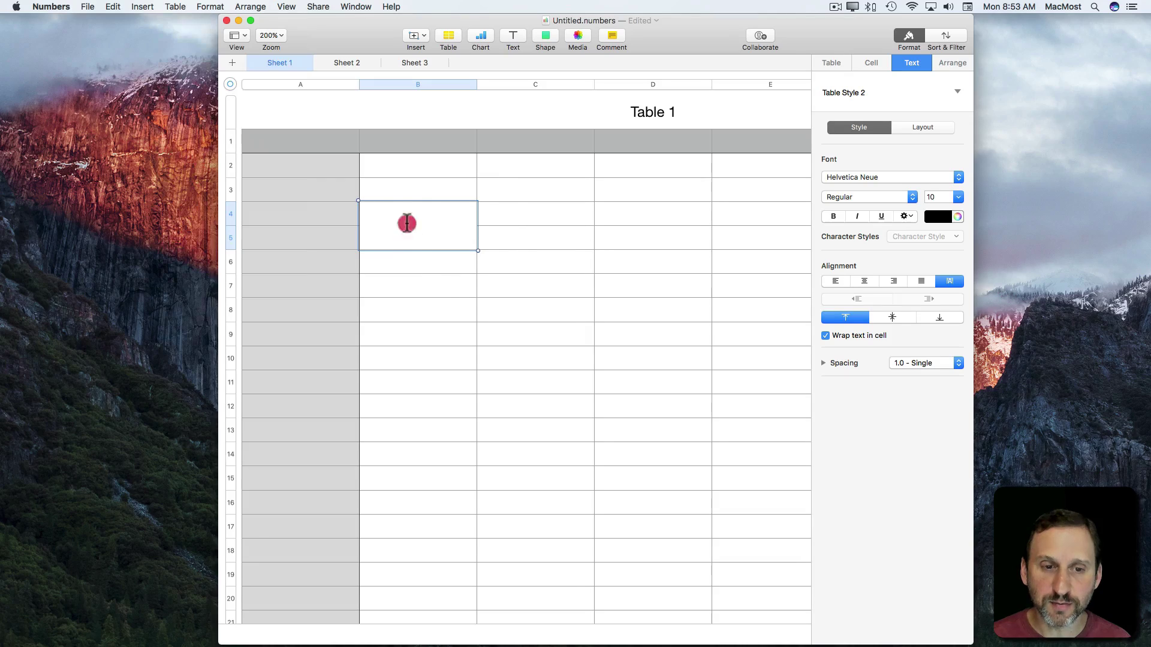
pyautogui.write('Test')
pyautogui.press('Return')
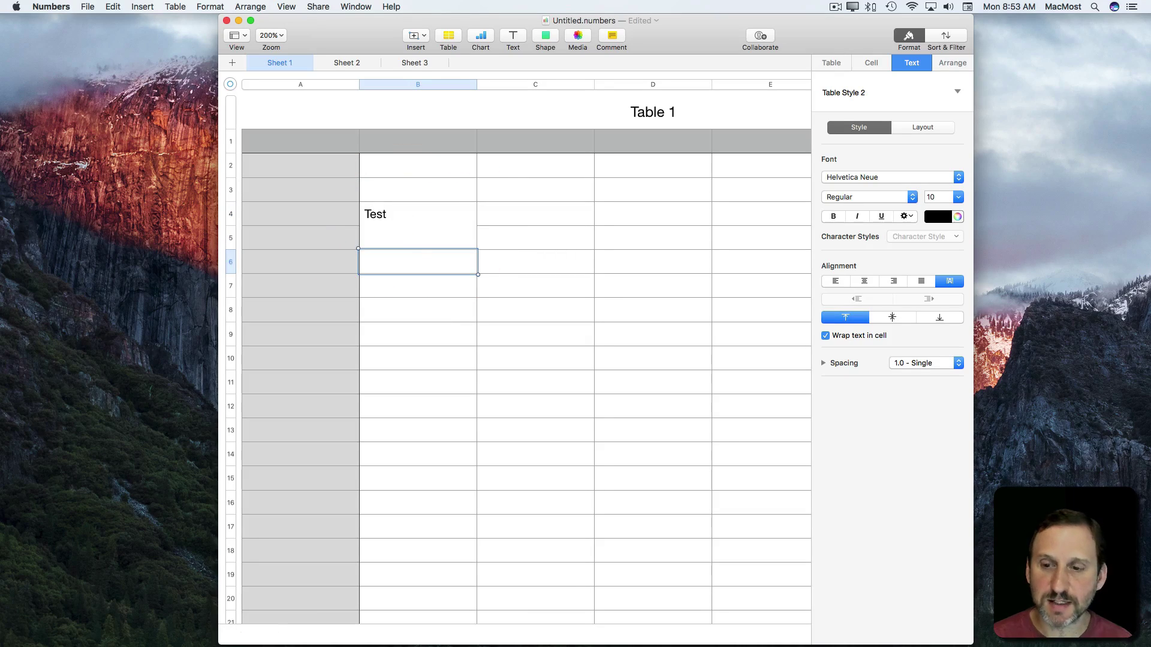
pyautogui.click(403, 239)
pyautogui.click(892, 317)
pyautogui.click(863, 281)
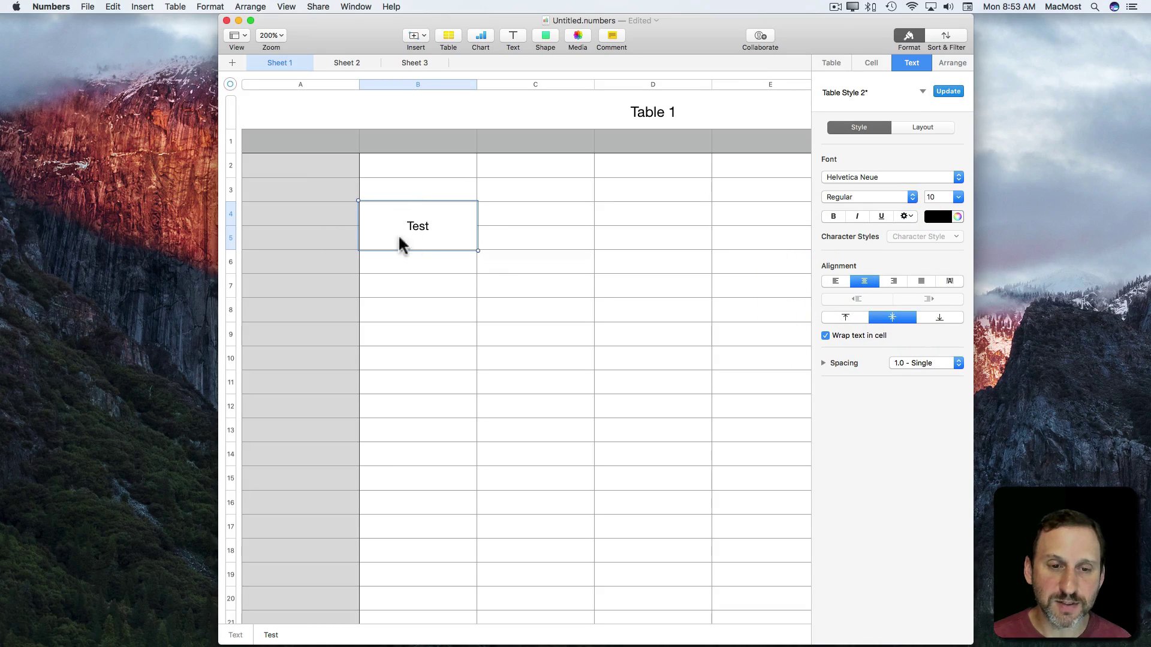
pyautogui.click(452, 269)
pyautogui.press('super+z')
pyautogui.press('super+z')
pyautogui.press('super+z')
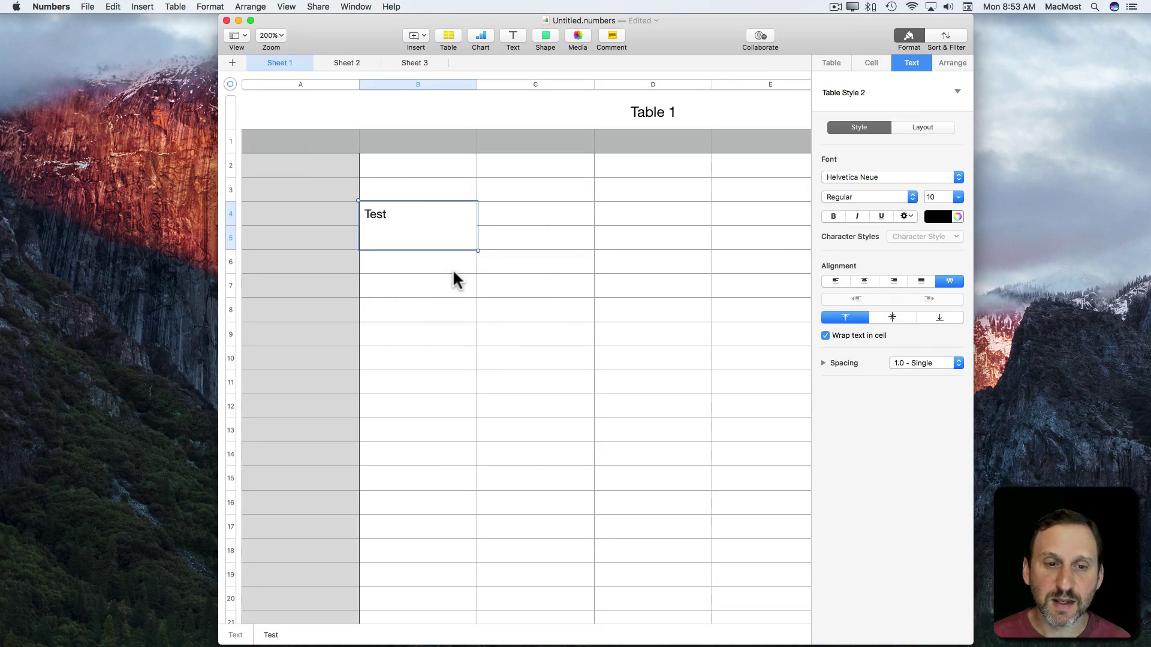
pyautogui.press('super+z')
pyautogui.click(388, 189)
pyautogui.keyDown('shift'); pyautogui.click(614, 190); pyautogui.keyUp('shift')
pyautogui.click(149, 7)
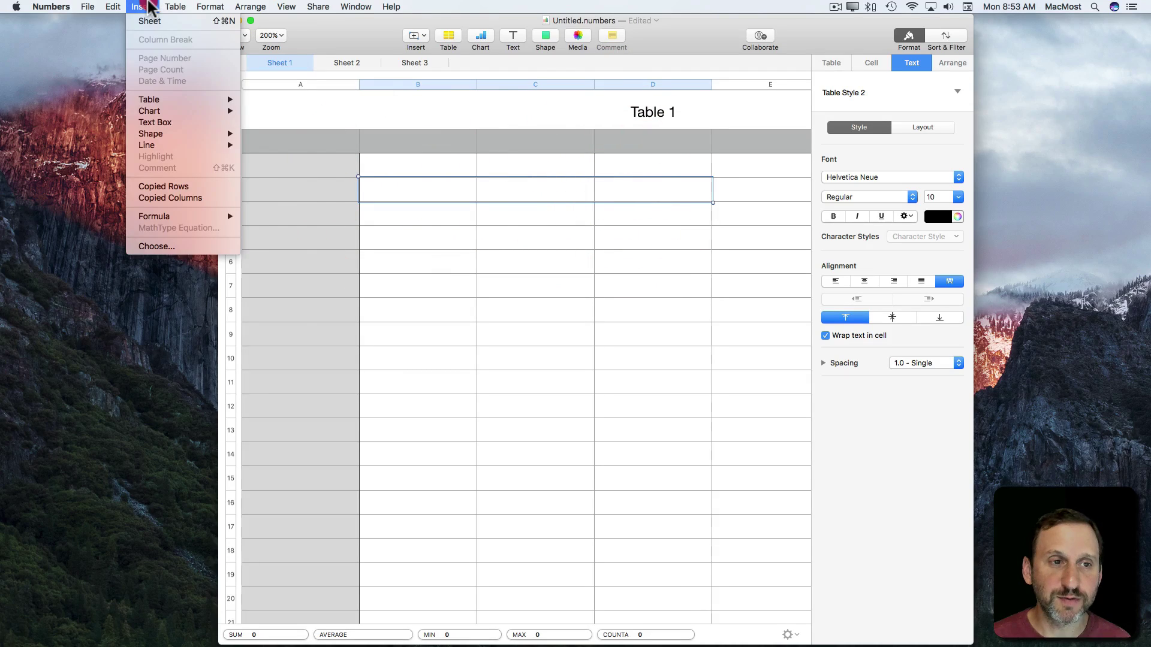
pyautogui.moveTo(175, 7)
pyautogui.click(222, 338)
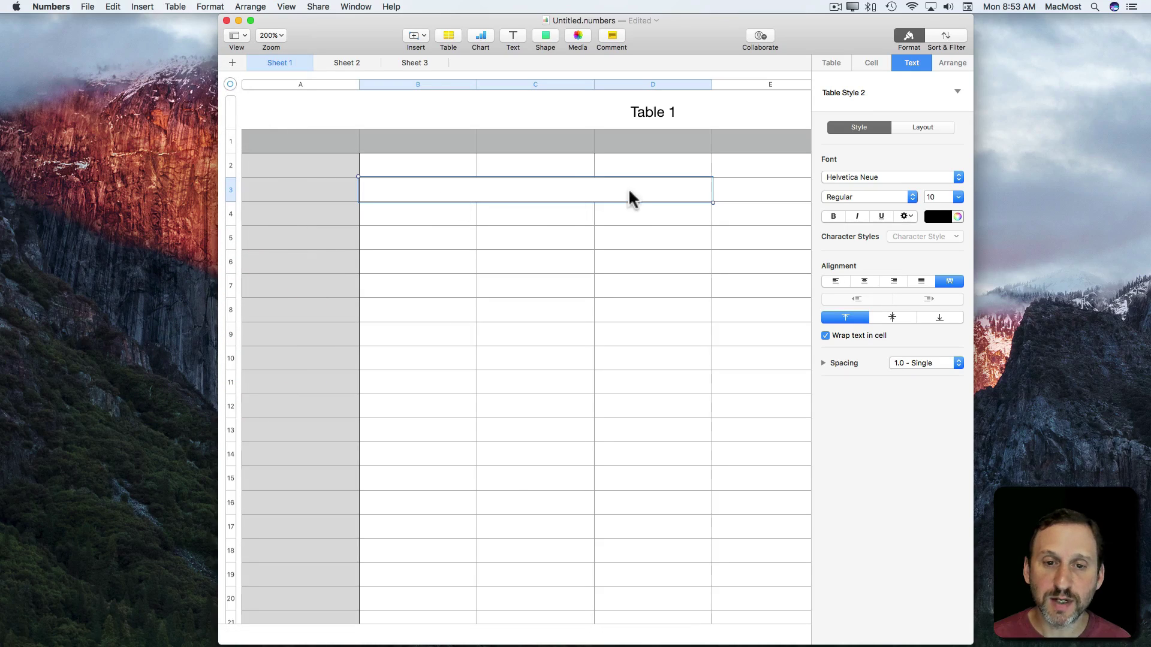
pyautogui.moveTo(414, 246); pyautogui.dragTo(419, 377)
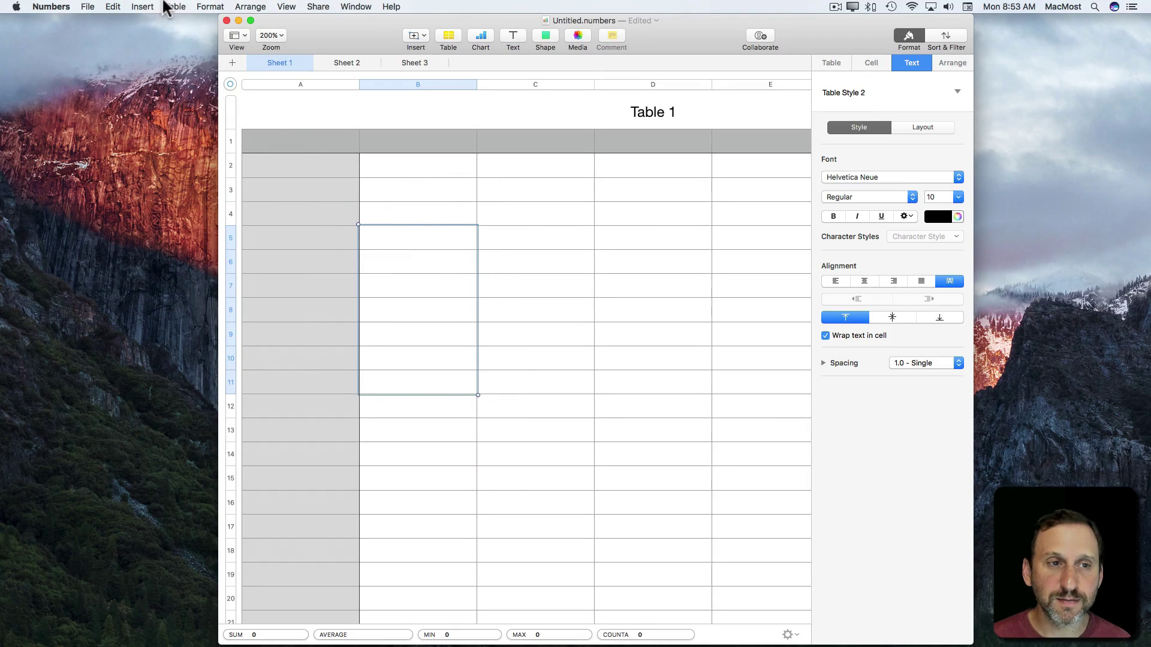
pyautogui.click(176, 6)
pyautogui.click(235, 343)
pyautogui.moveTo(175, 6); pyautogui.dragTo(196, 339)
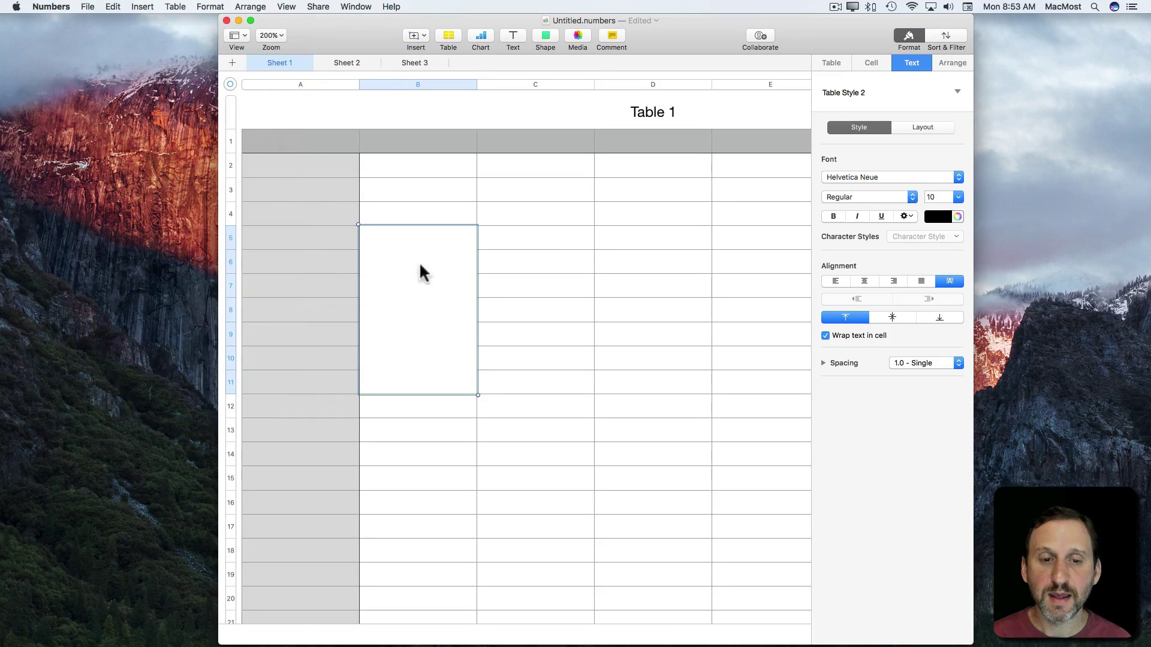
pyautogui.press('super+z')
pyautogui.click(404, 193)
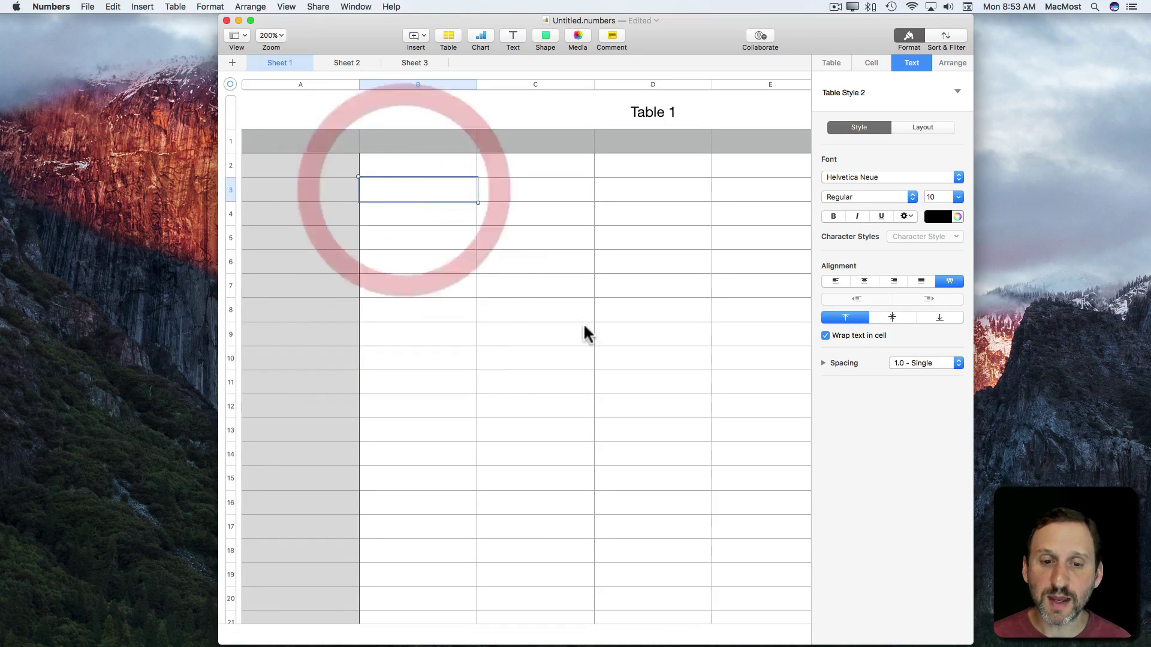
pyautogui.keyDown('shift'); pyautogui.click(626, 336); pyautogui.keyUp('shift')
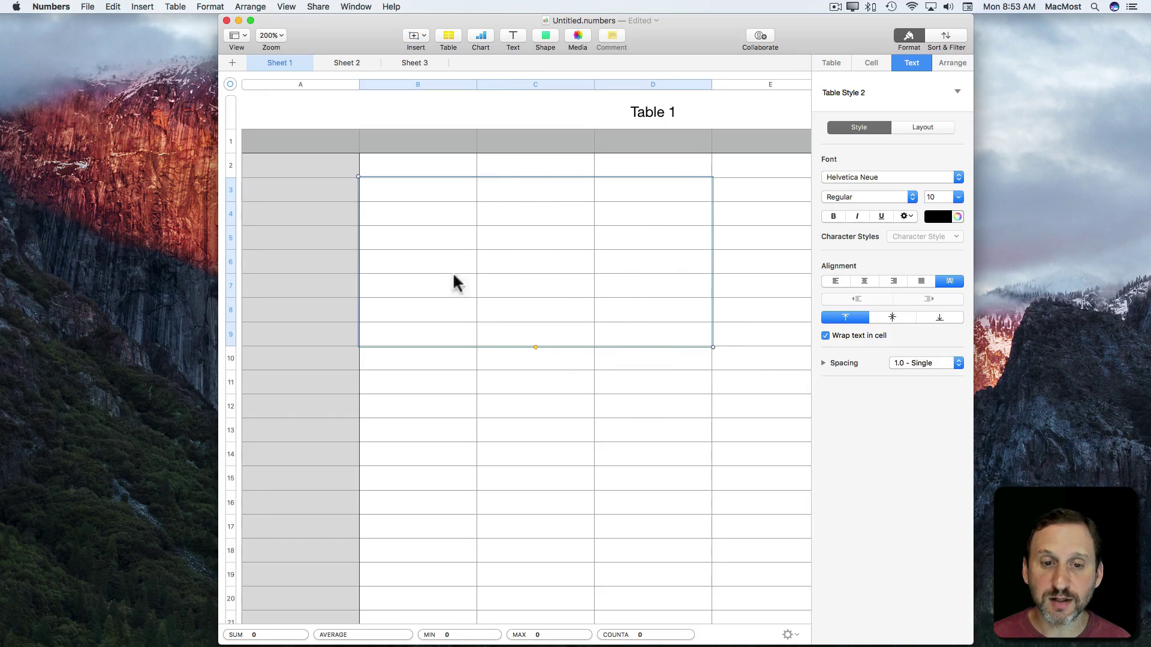
pyautogui.click(170, 7)
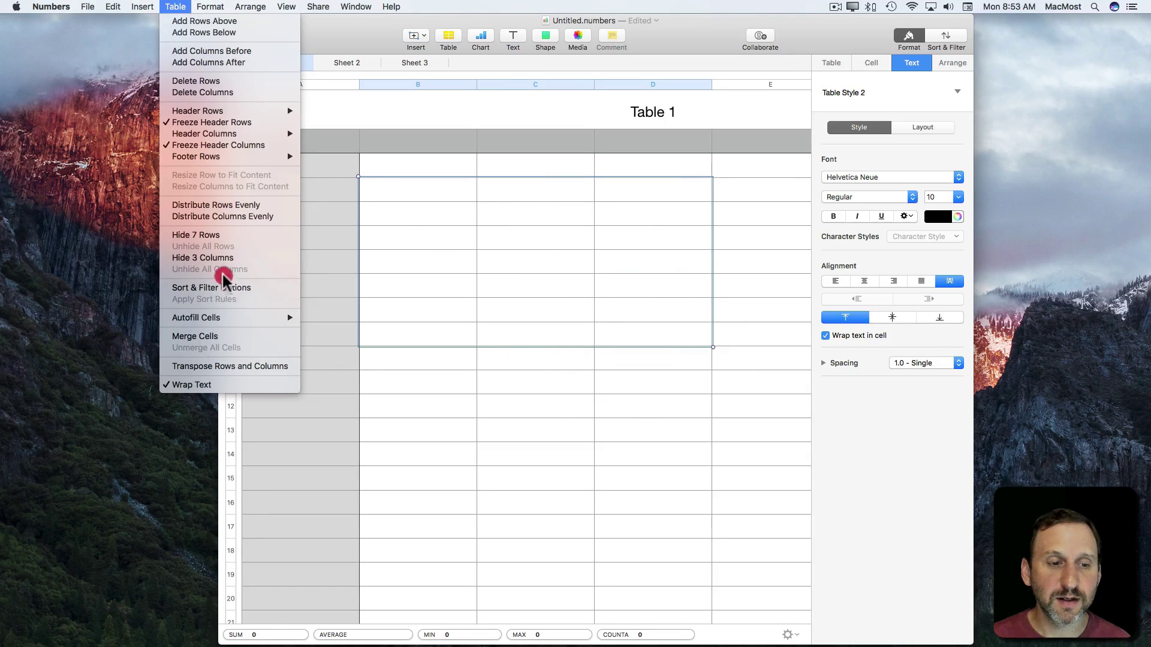
pyautogui.click(222, 337)
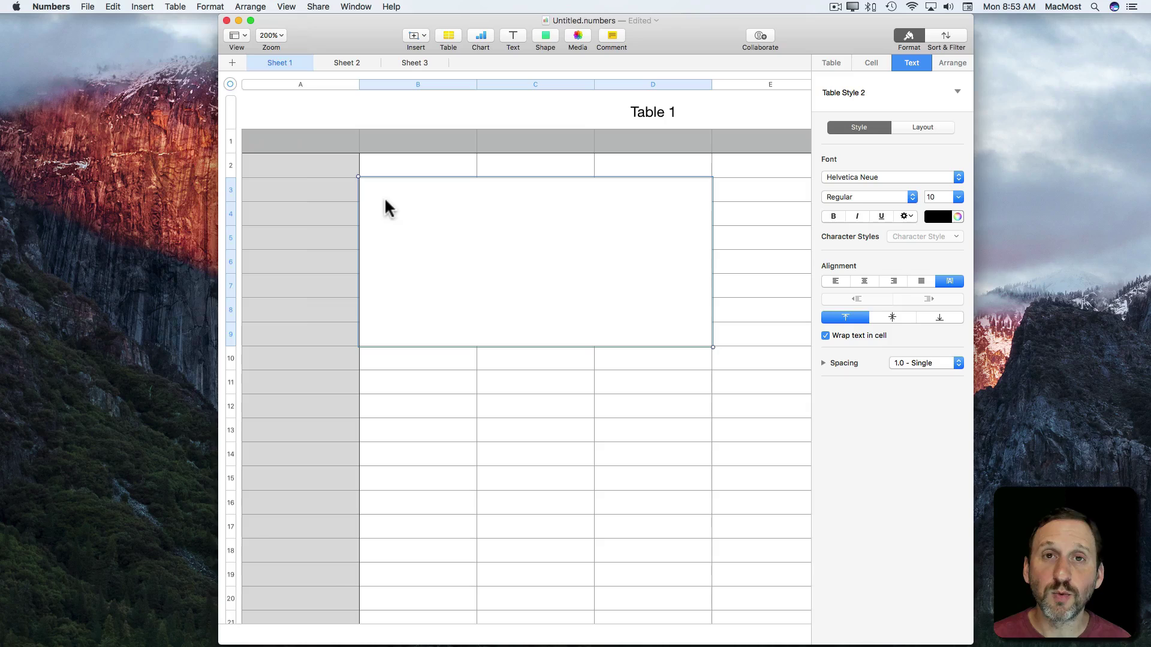
pyautogui.press('super+z')
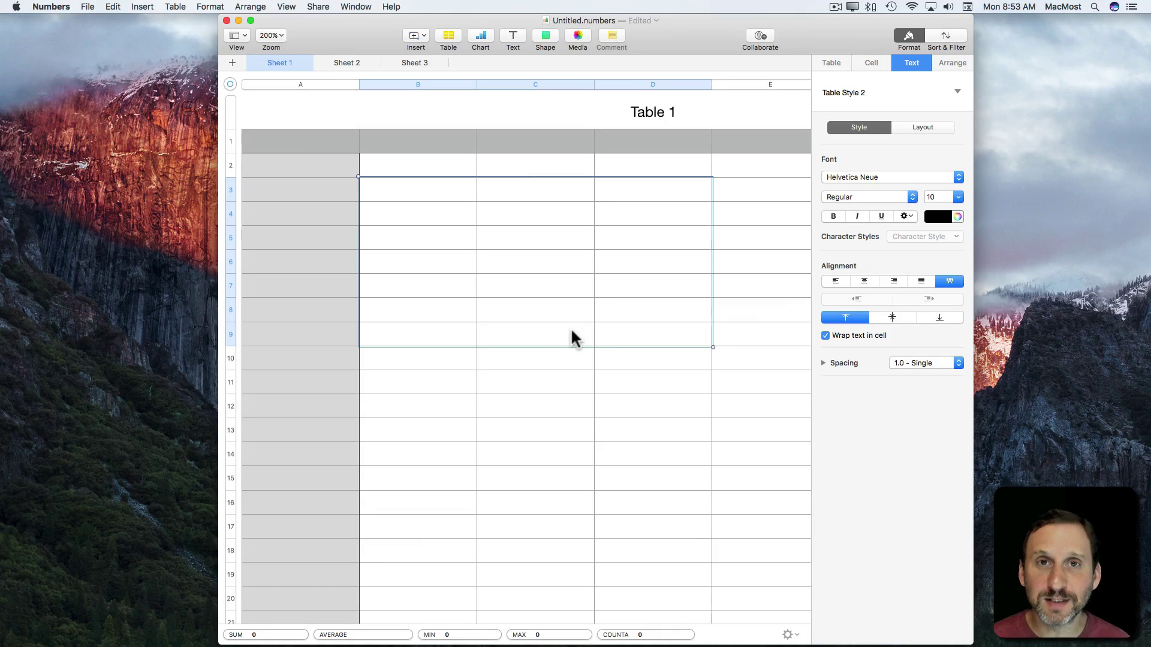
# - Enter 42 in B2, merge B2:C2, then undo the merge and entry
pyautogui.click(456, 172)
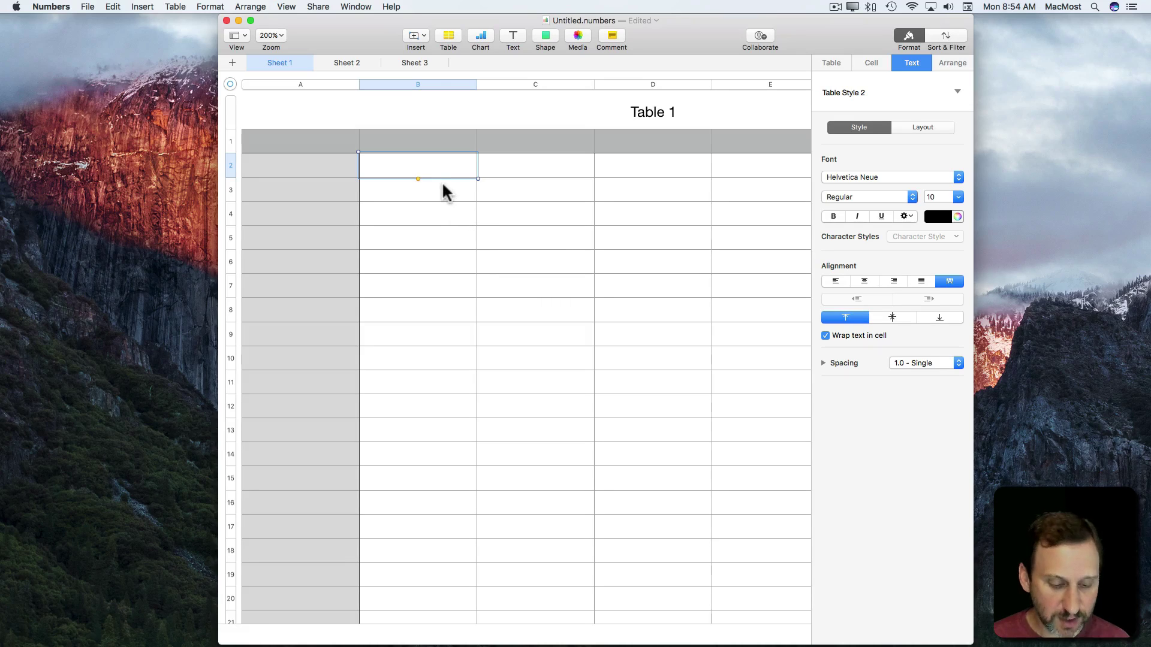
pyautogui.write('42')
pyautogui.press('Return')
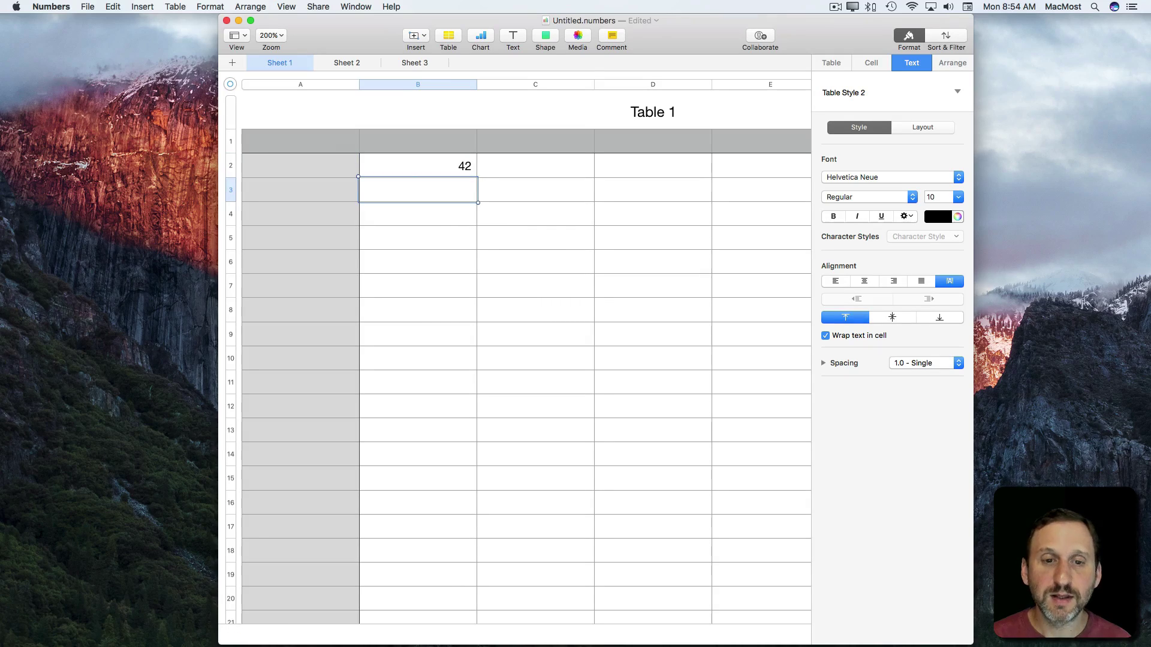
pyautogui.moveTo(521, 174); pyautogui.dragTo(447, 165)
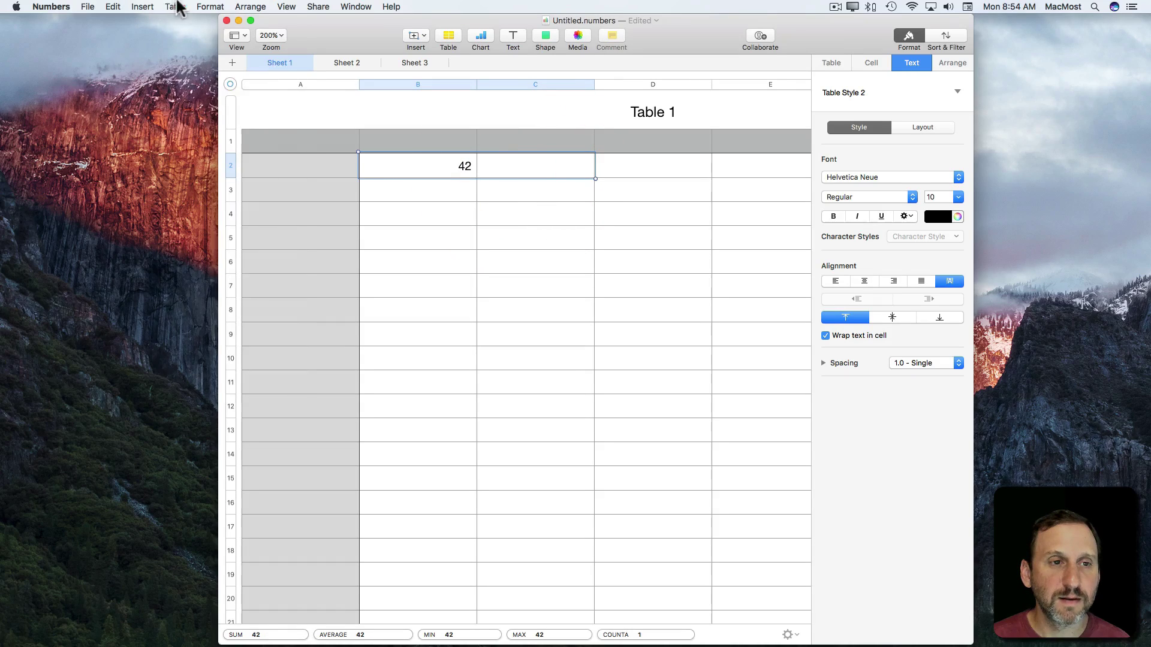
pyautogui.click(175, 6)
pyautogui.click(226, 337)
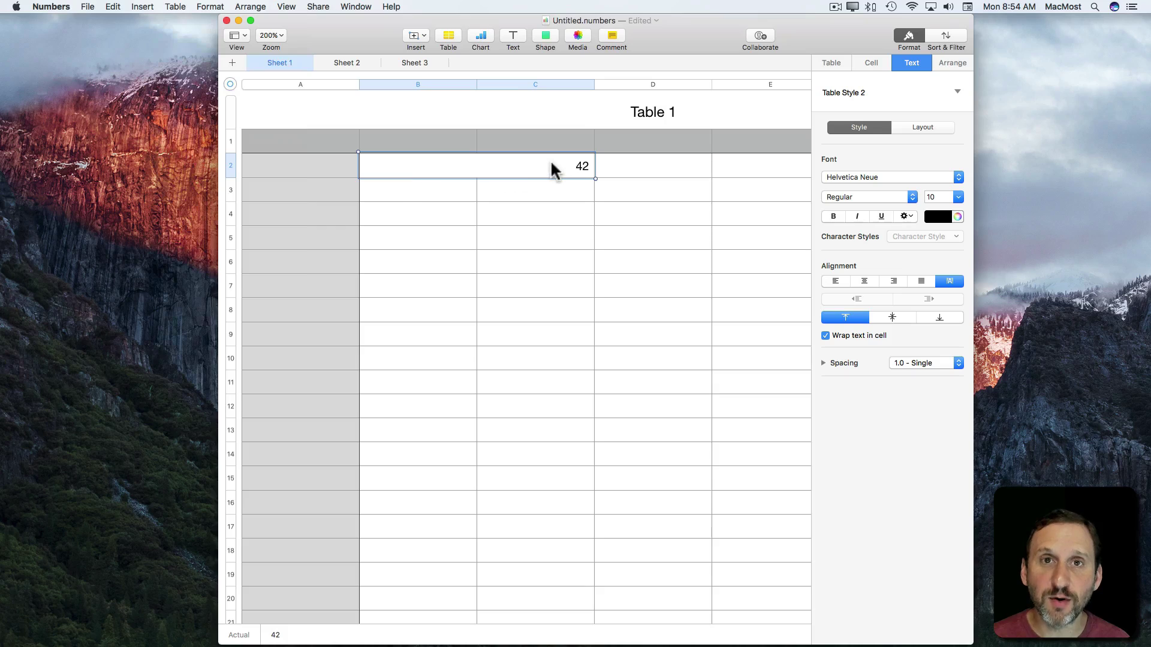
pyautogui.press('super+z')
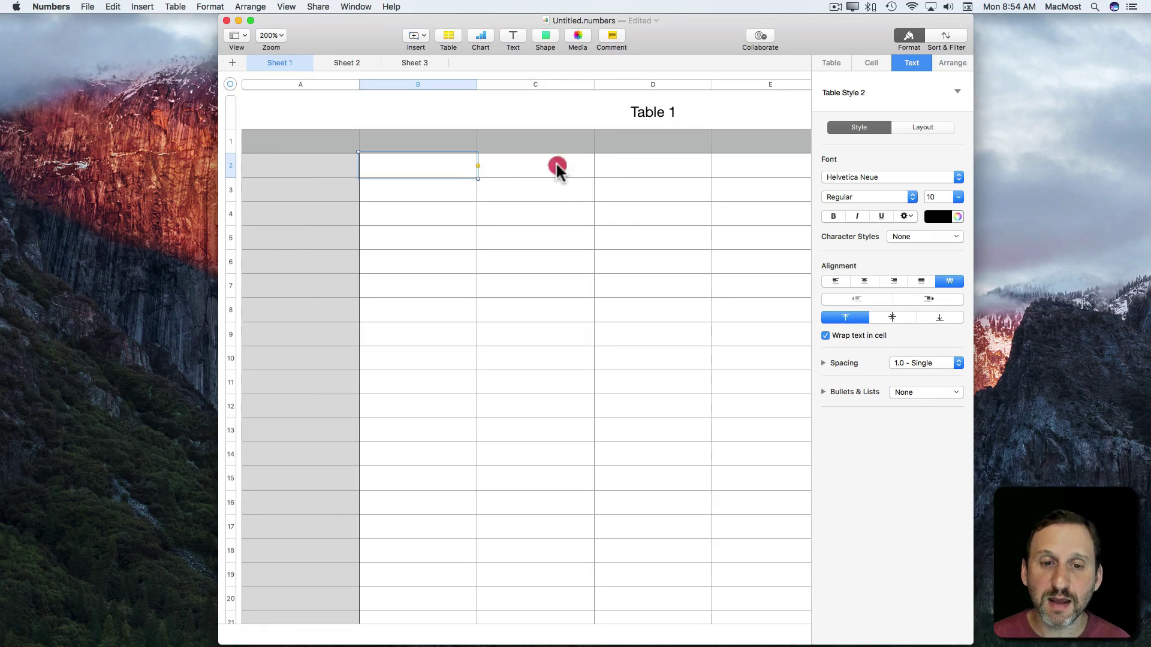
# - Enter 42 in C2, merge B2:C2 again, undo the merge, and reselect B2
pyautogui.click(556, 165)
pyautogui.write('42')
pyautogui.press('Return')
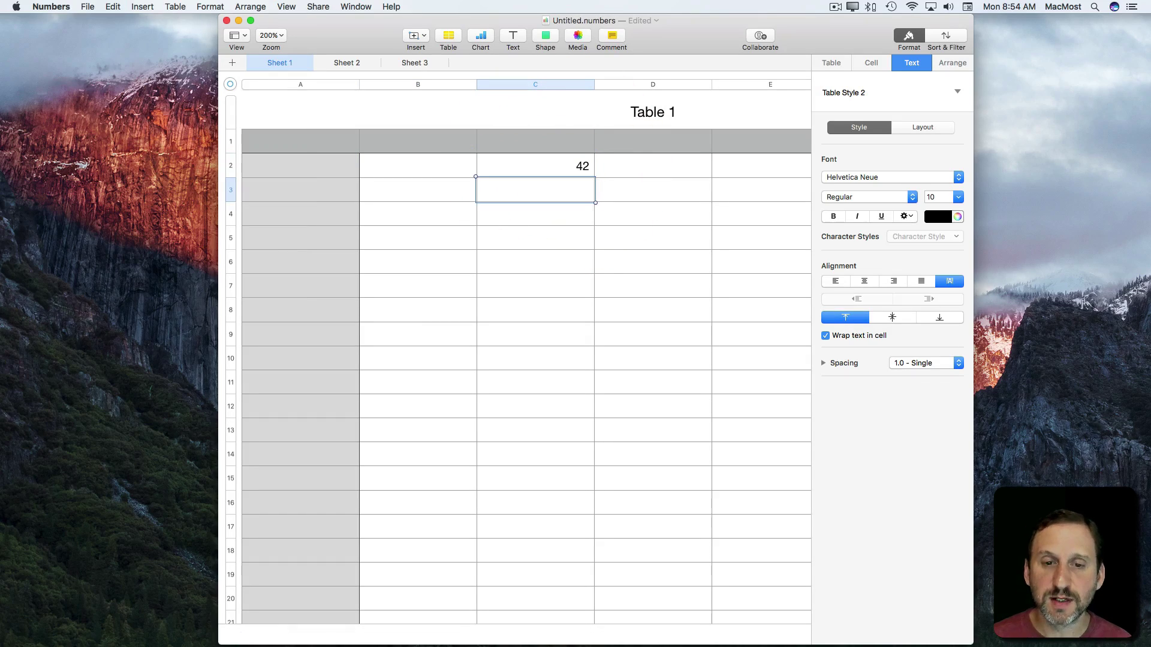
pyautogui.moveTo(567, 163); pyautogui.dragTo(444, 173)
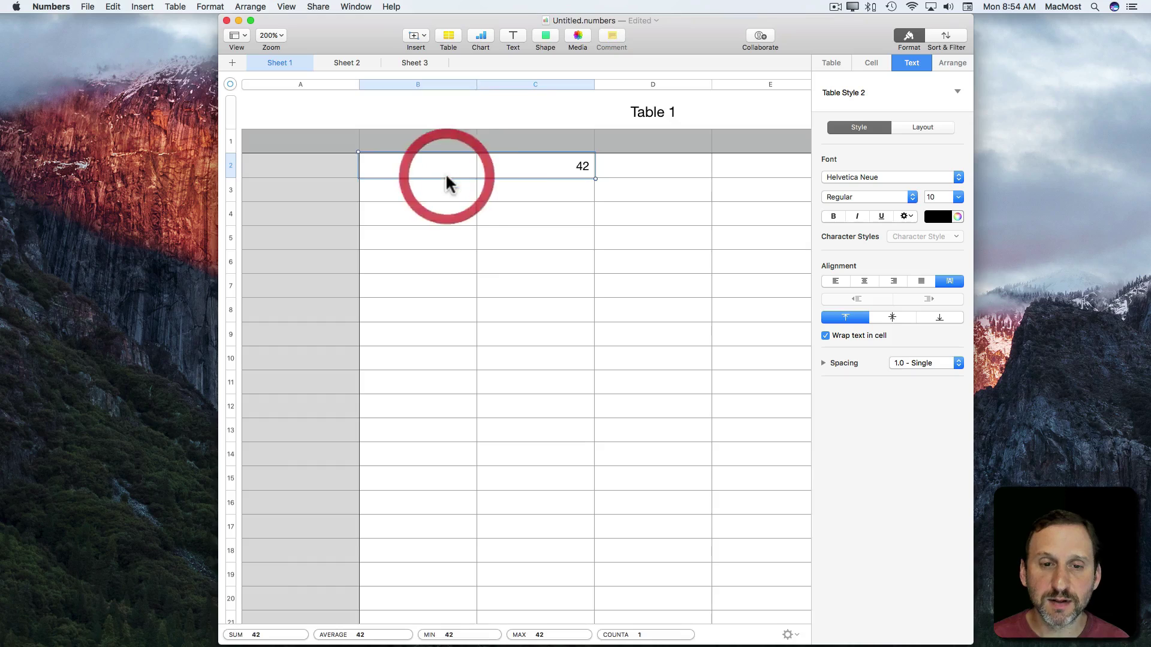
pyautogui.click(175, 6)
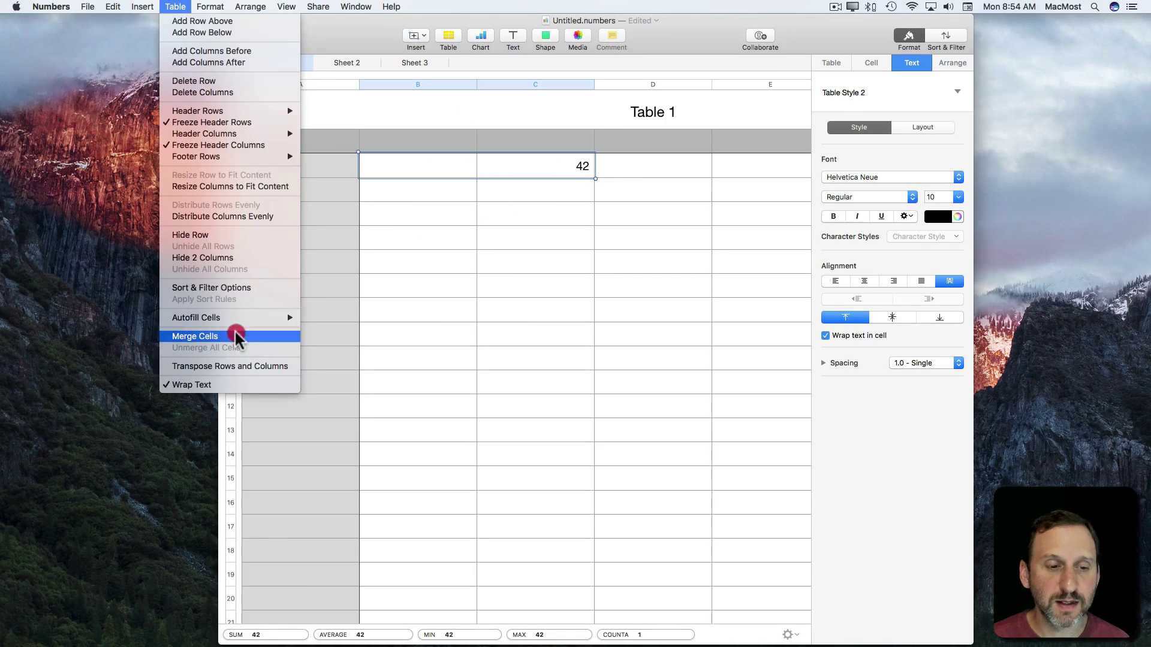
pyautogui.click(235, 331)
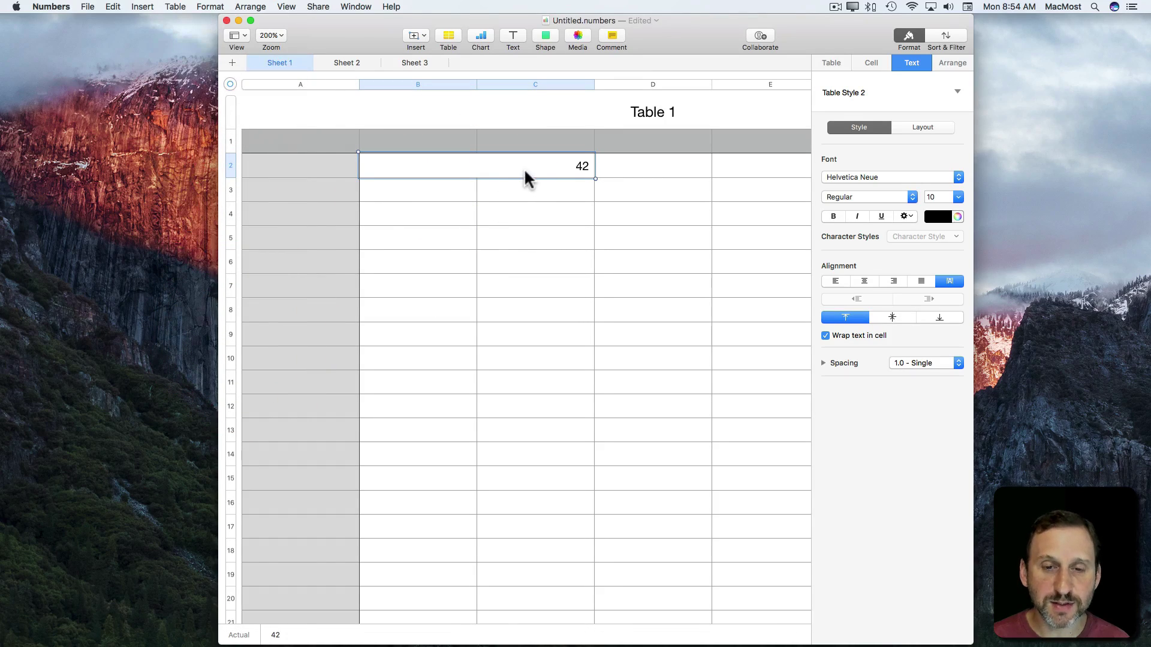
pyautogui.press('super+z')
pyautogui.click(438, 171)
pyautogui.write('41')
pyautogui.press('Return')
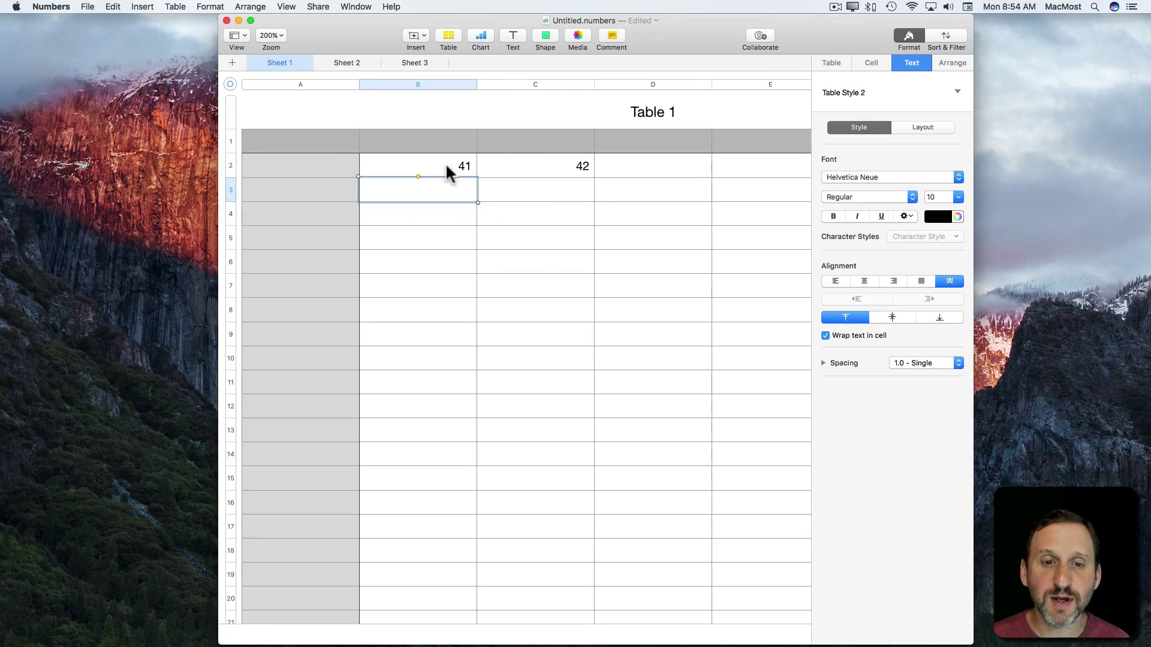
pyautogui.moveTo(450, 173); pyautogui.dragTo(532, 170)
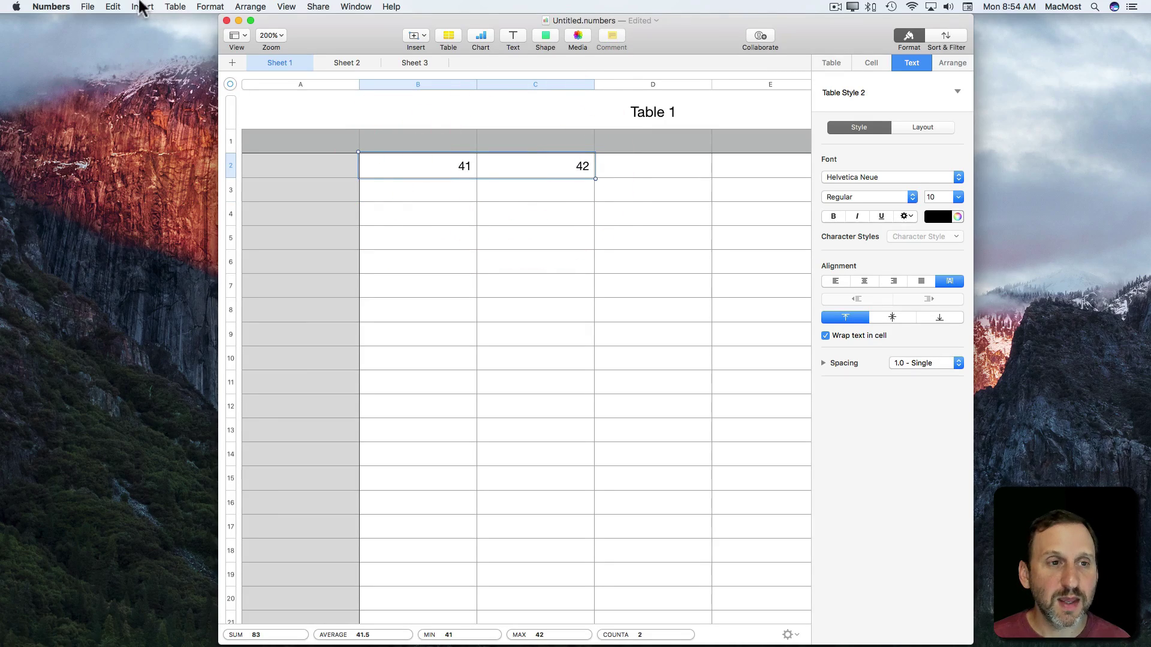
pyautogui.click(175, 6)
pyautogui.click(206, 337)
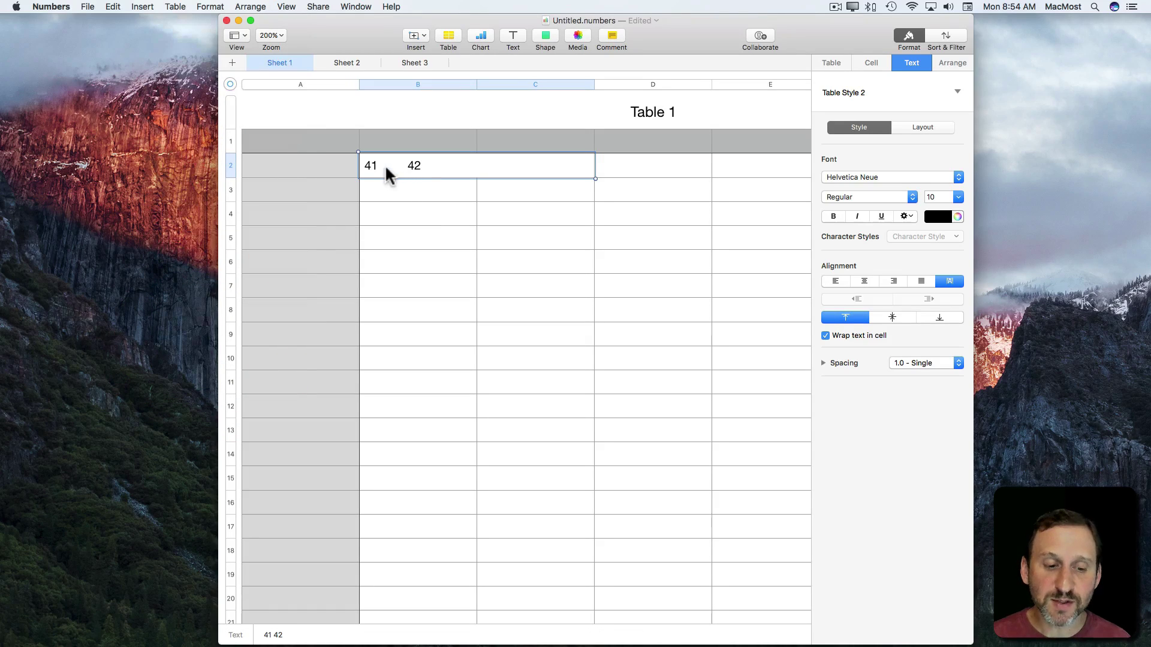
pyautogui.moveTo(310, 611)
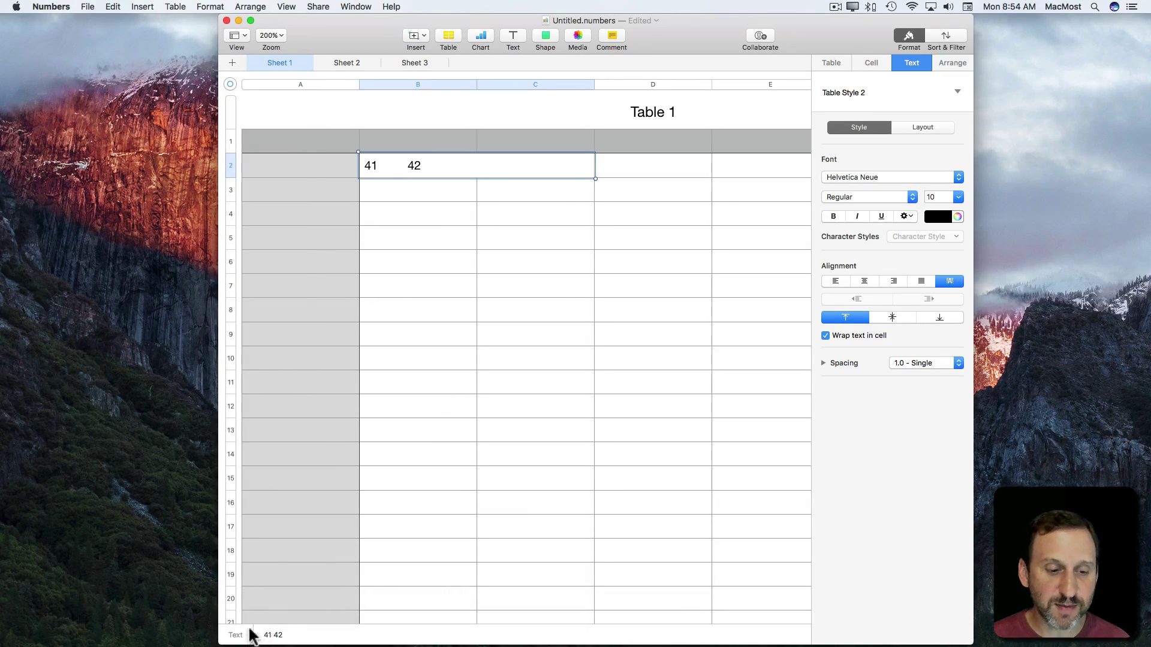
pyautogui.doubleClick(387, 167)
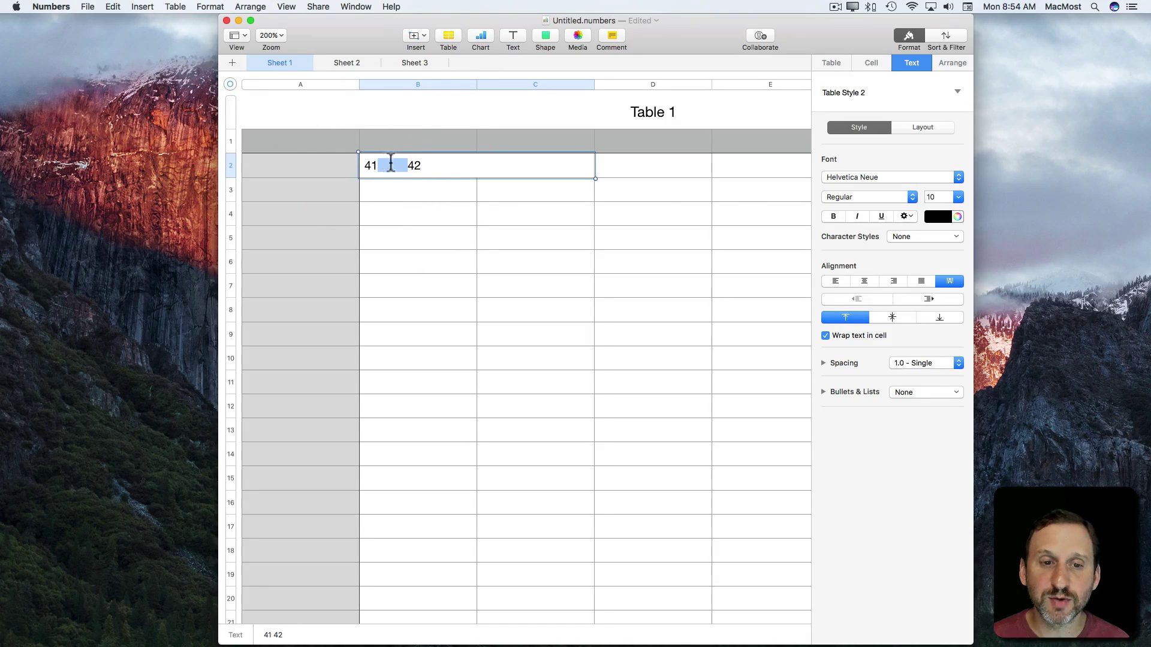
pyautogui.press('super+z')
pyautogui.press('super+z')
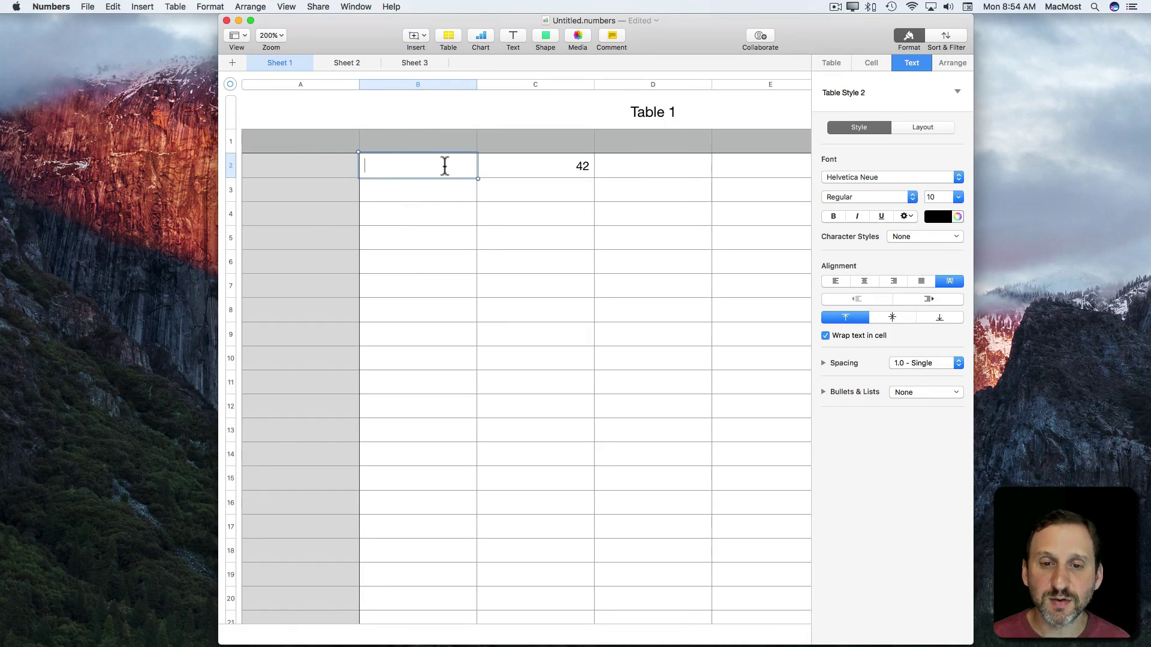
pyautogui.press('super+z')
# - Fill the 2x2 block B2:C3 with the numbers 1, 2, 3 and 4
pyautogui.click(433, 164)
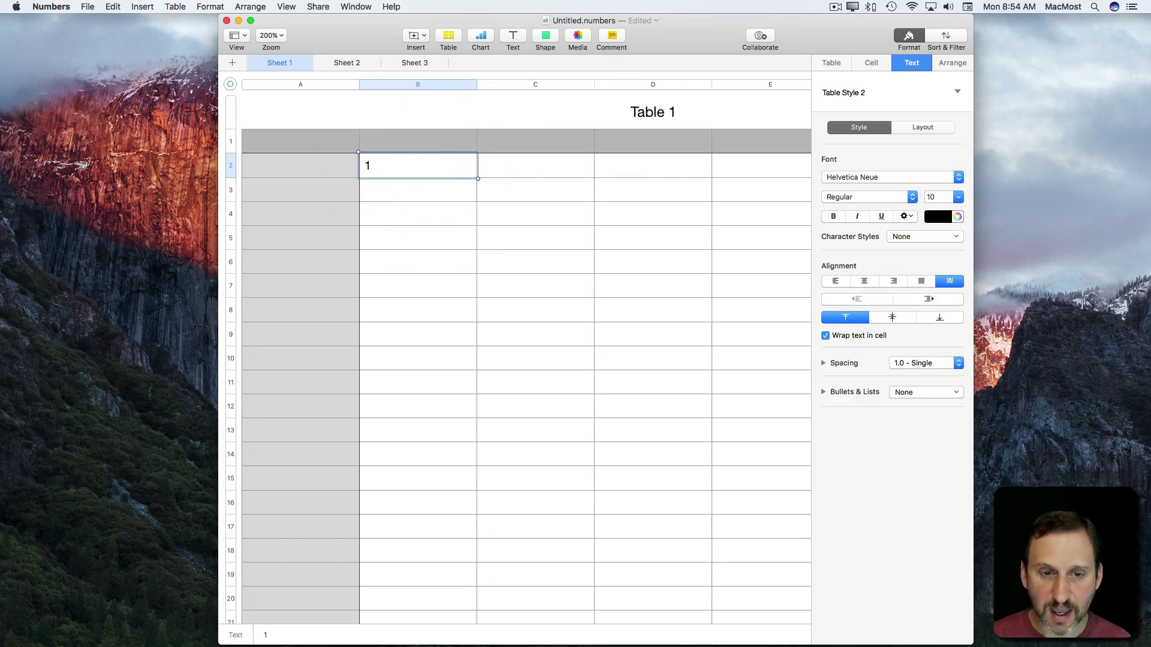
pyautogui.press('Tab')
pyautogui.write('2')
pyautogui.press('Return')
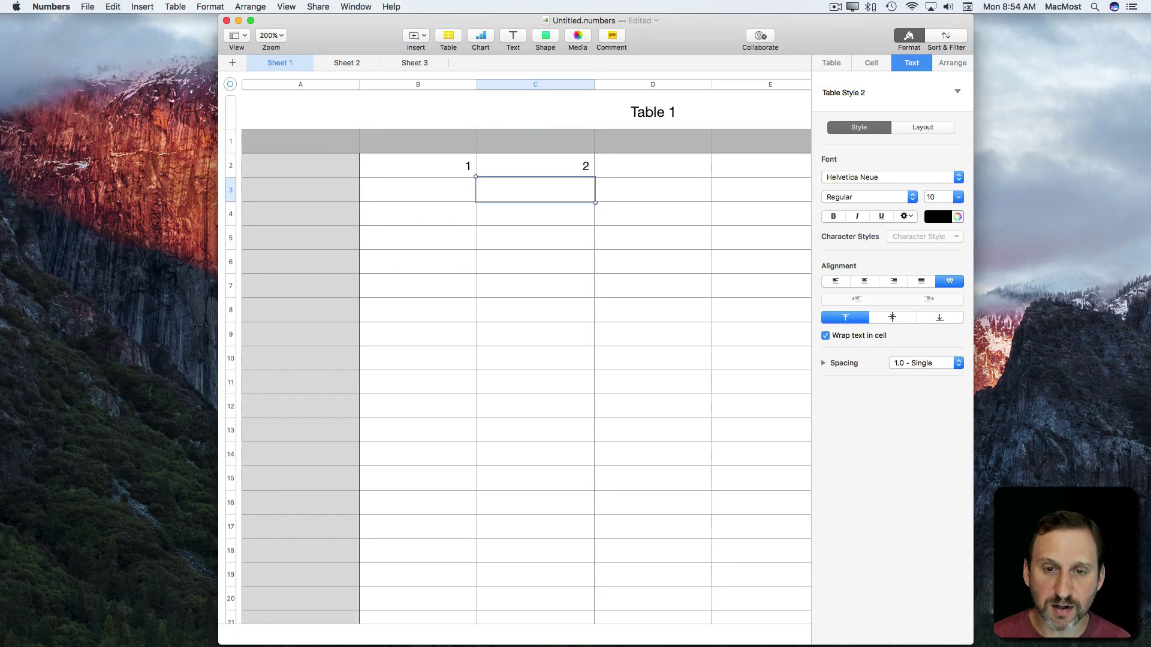
pyautogui.write('3')
pyautogui.press('Tab')
pyautogui.write('4')
pyautogui.press('Tab')
# - Merge the B2:C3 block into one cell, then undo the merge and numbers
pyautogui.press('Left')
pyautogui.hotkey('shift', 'Left')
pyautogui.hotkey('shift', 'Up')
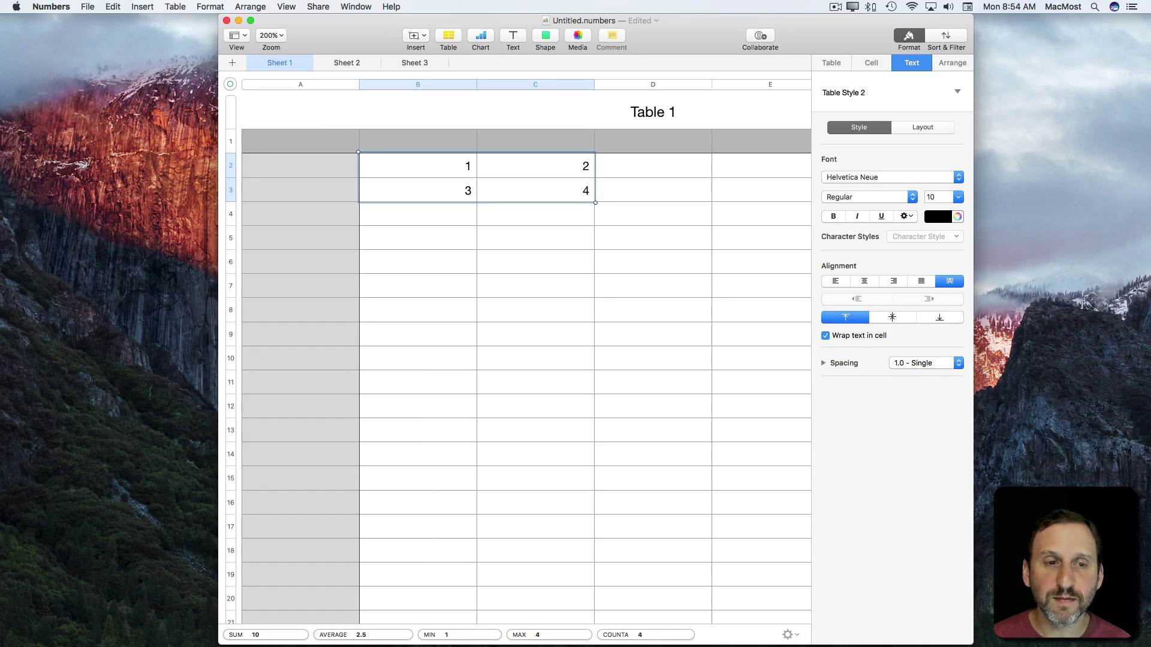
pyautogui.click(175, 6)
pyautogui.click(230, 337)
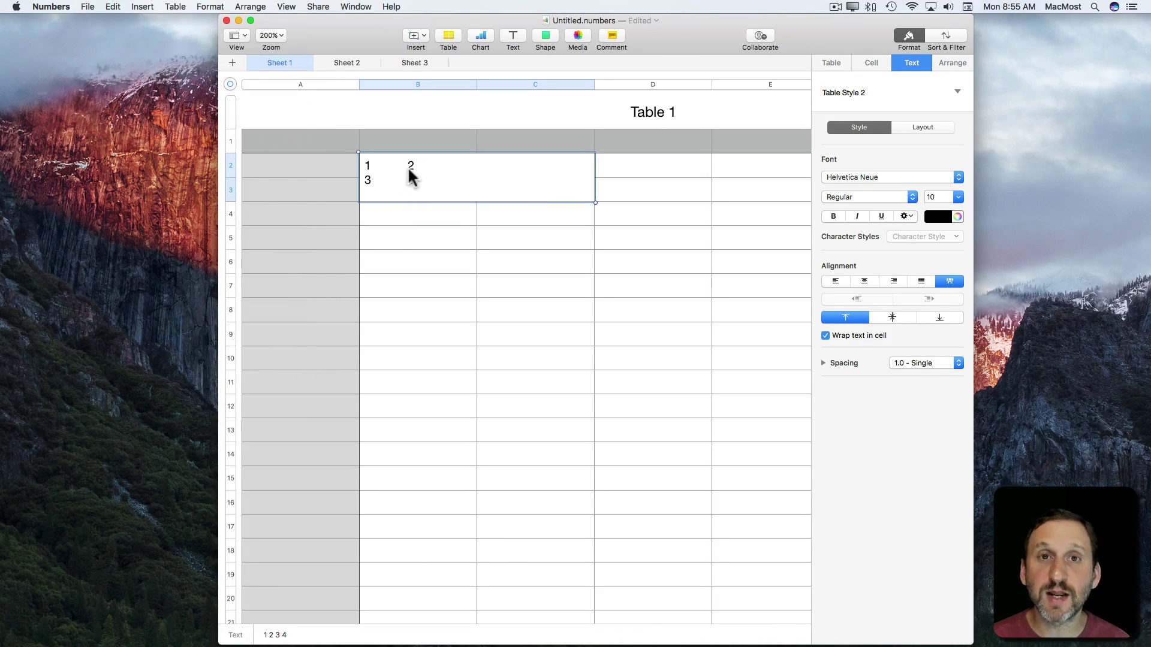
pyautogui.press('super+z')
pyautogui.press('super+z')
pyautogui.press('super+z')
pyautogui.press('super+z')
pyautogui.press('super+z')
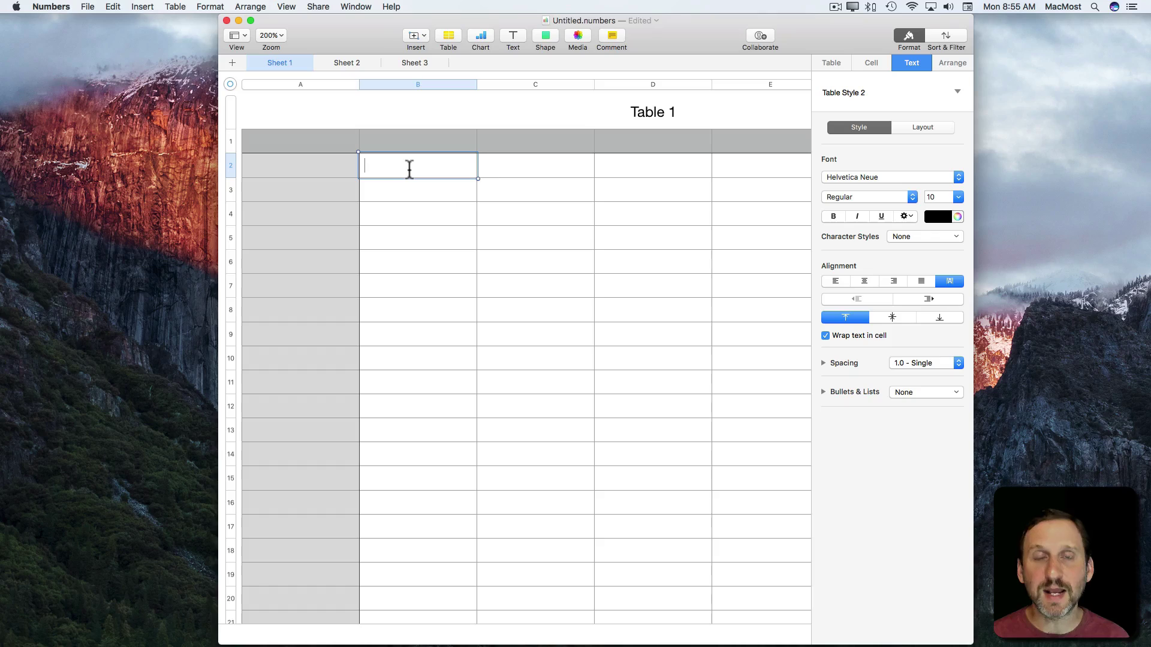
pyautogui.click(491, 161)
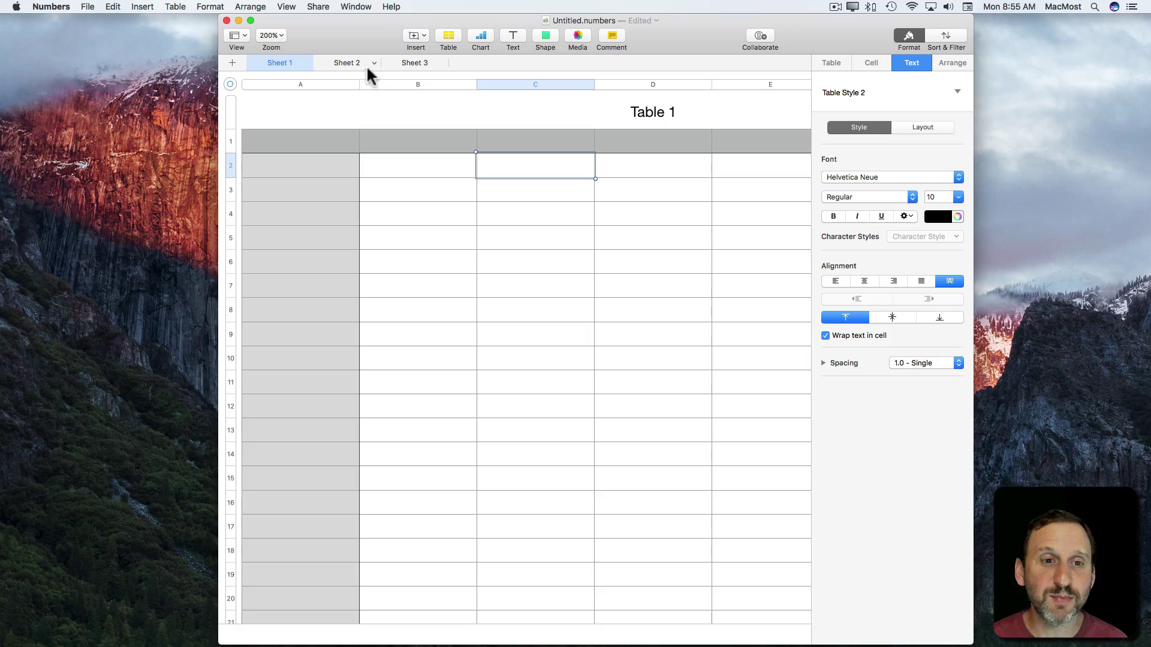
# - Inspect Sheet 2's merged Store Inventory title and Product Prices/Codes blocks, then view Sheet 3
pyautogui.click(348, 63)
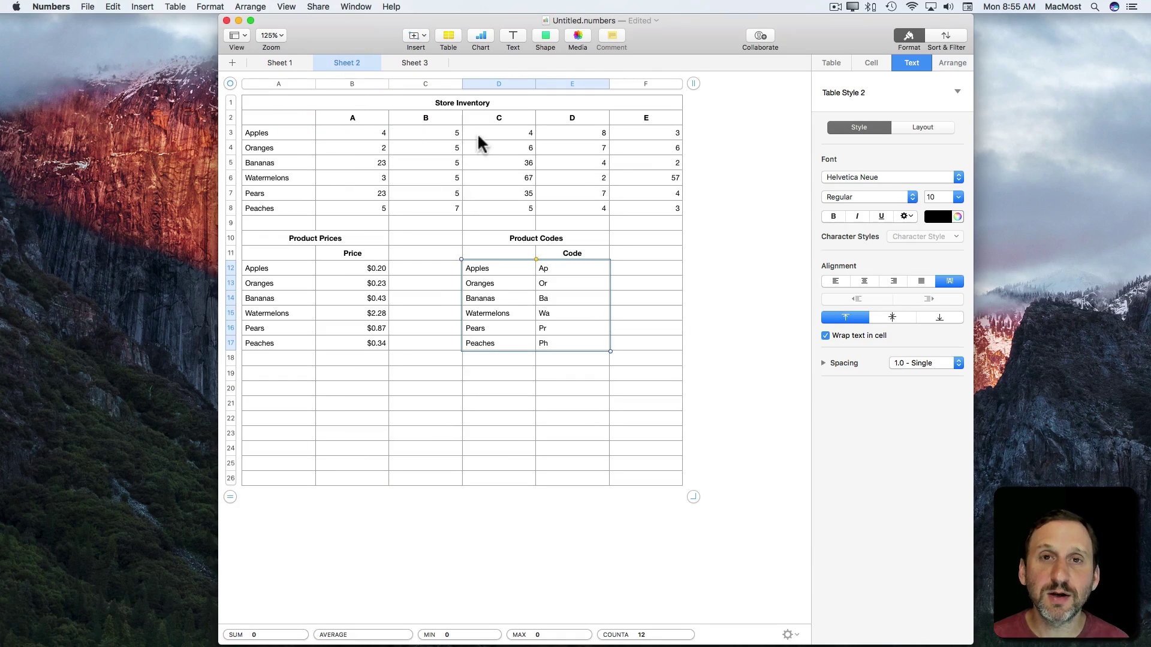
pyautogui.click(282, 104)
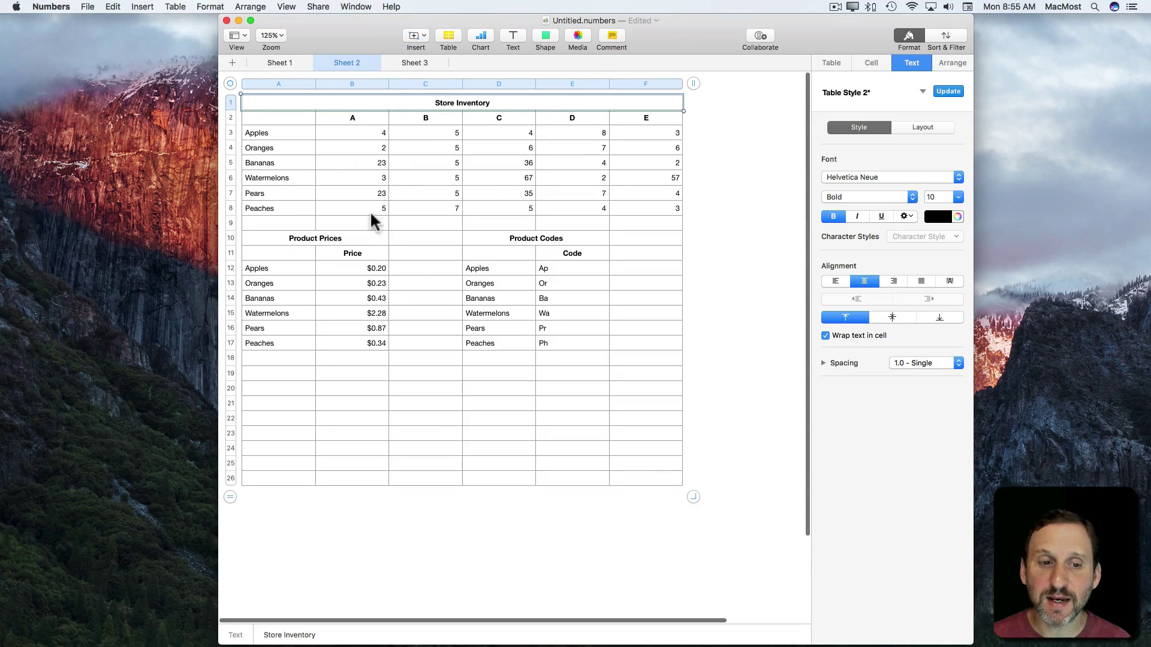
pyautogui.moveTo(275, 236); pyautogui.dragTo(354, 335)
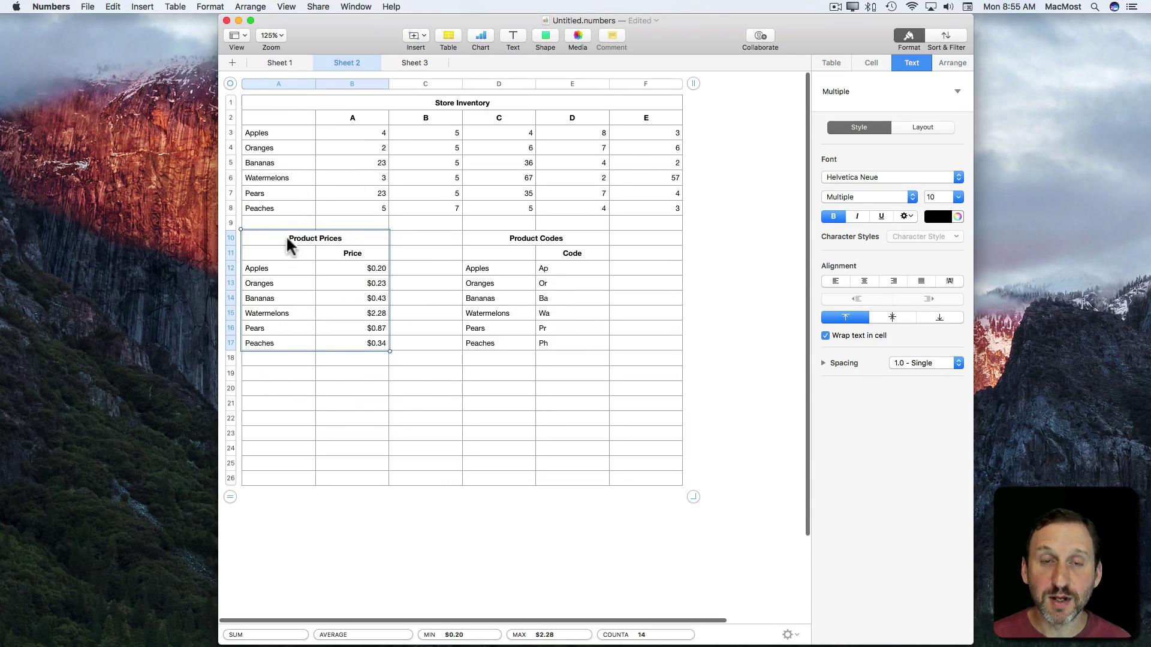
pyautogui.keyDown('shift'); pyautogui.click(554, 335); pyautogui.keyUp('shift')
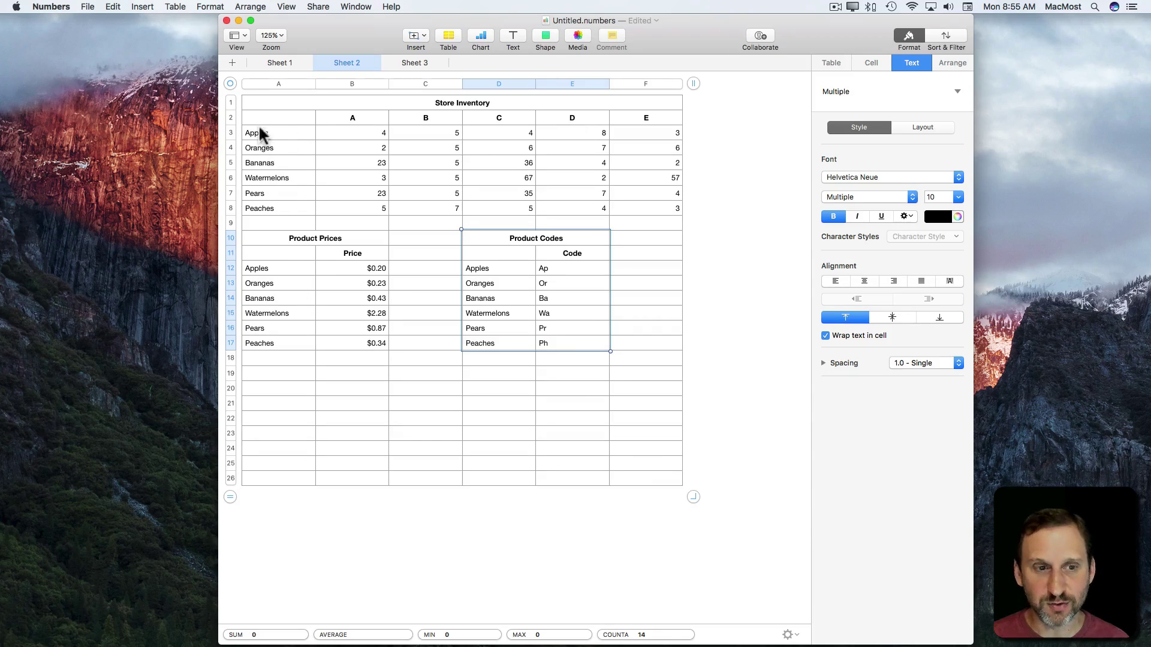
pyautogui.click(388, 282)
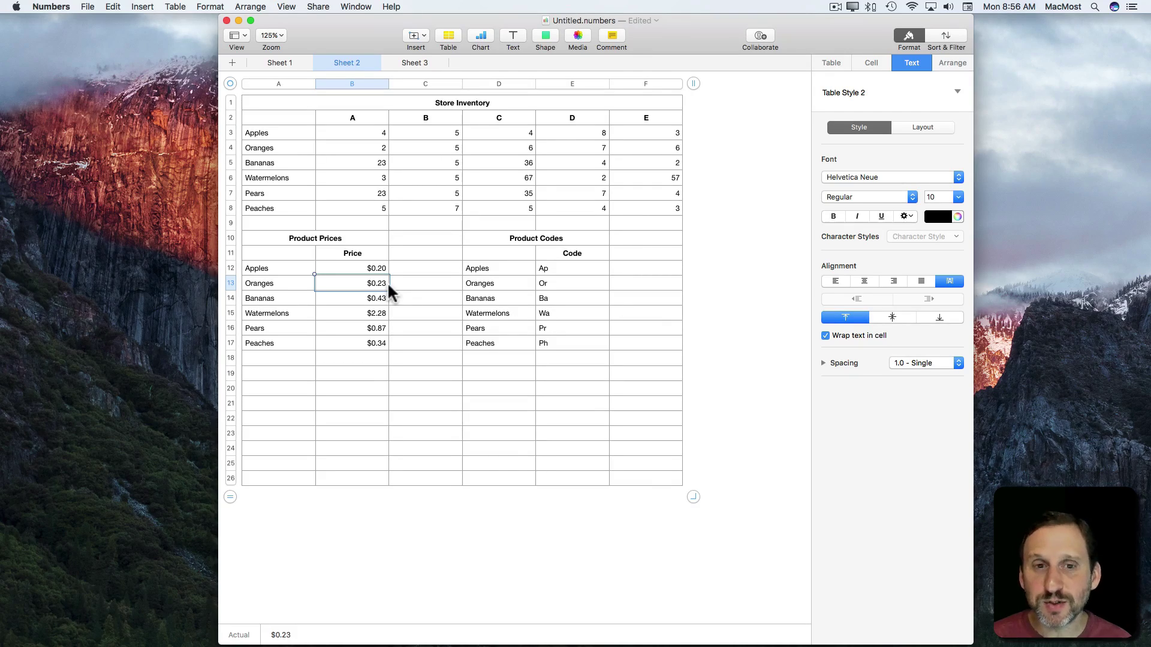
pyautogui.click(416, 62)
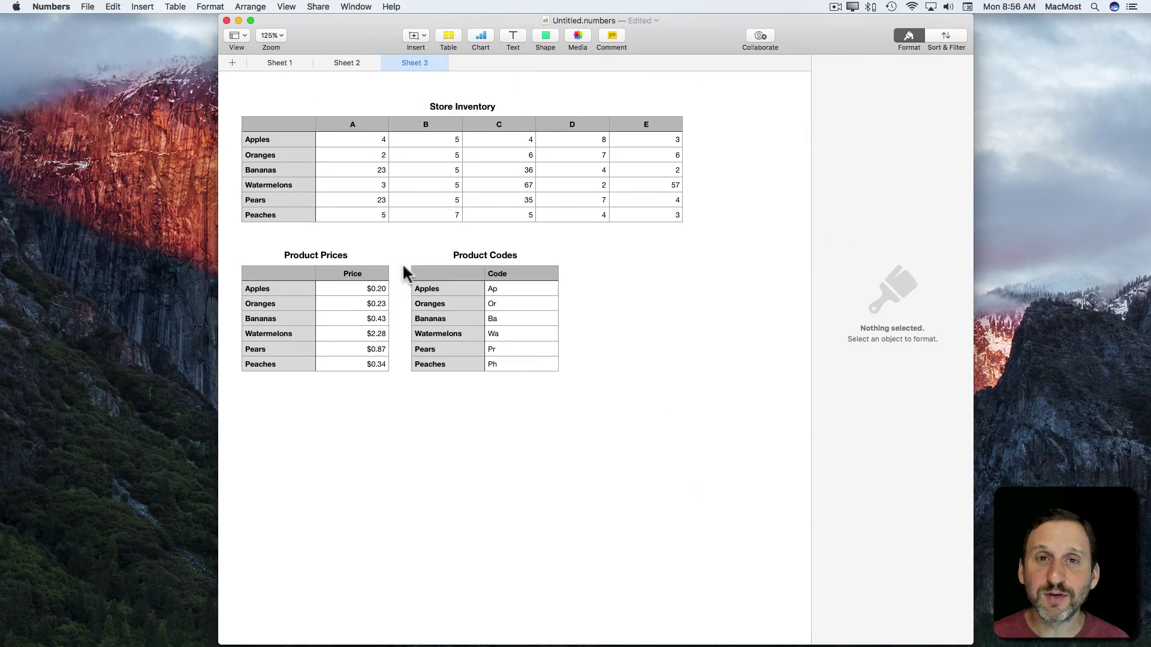
# - Select cells in the Store Inventory, Product Prices and Product Codes tables to show they're separate
pyautogui.click(365, 169)
pyautogui.click(304, 286)
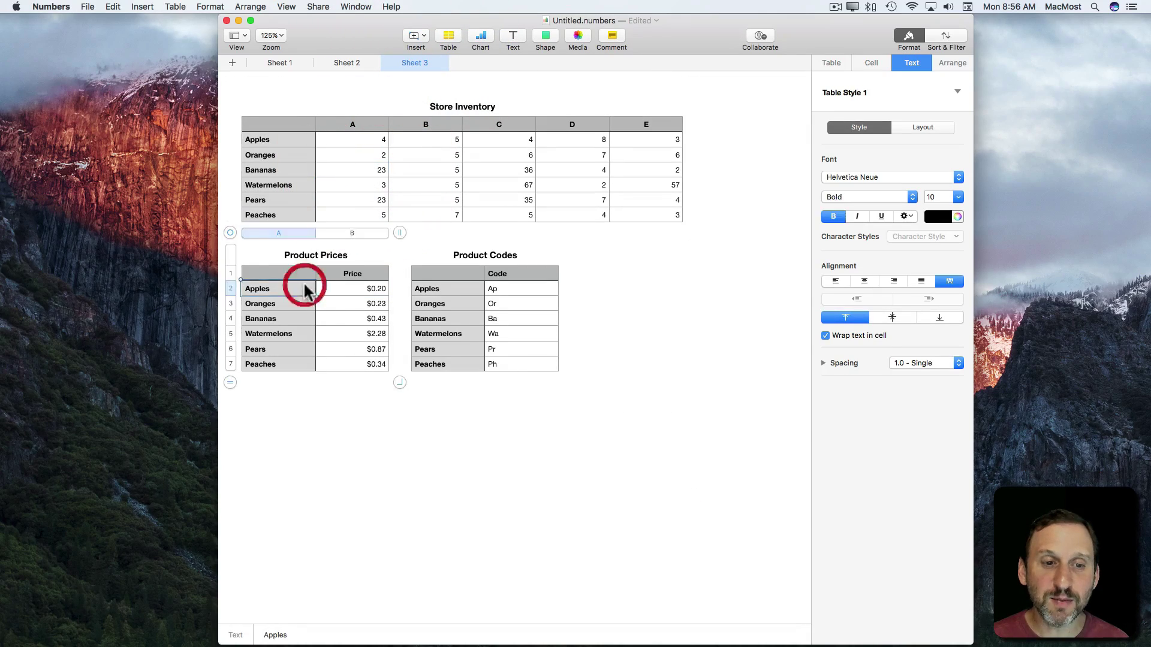
pyautogui.click(468, 300)
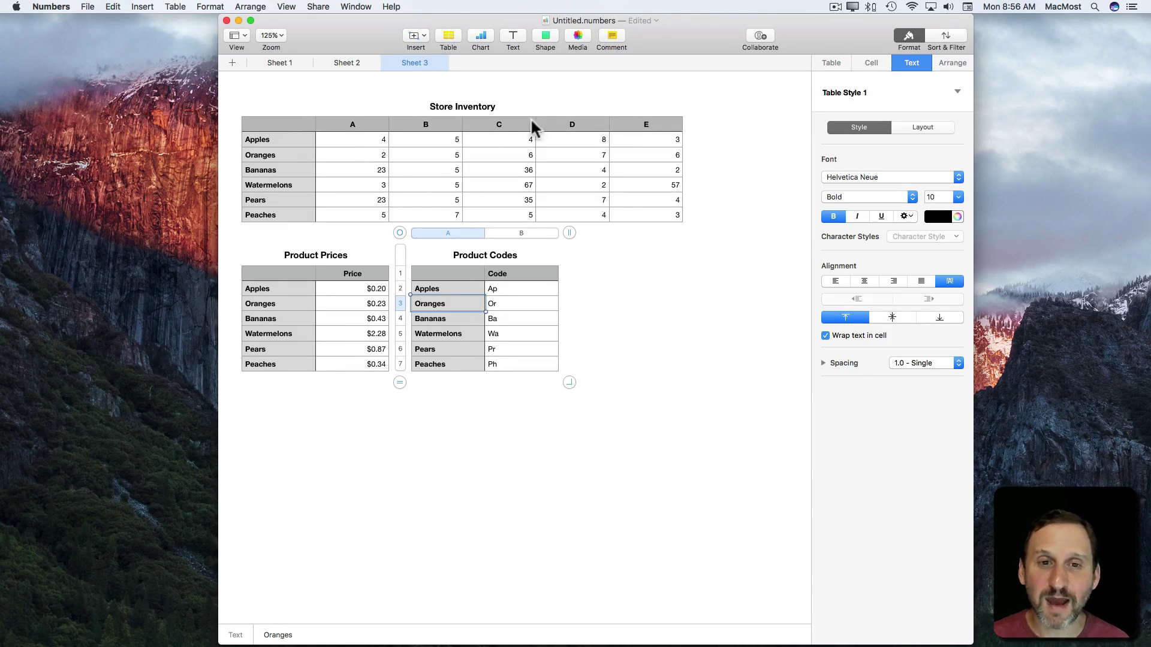
pyautogui.click(334, 144)
pyautogui.click(333, 303)
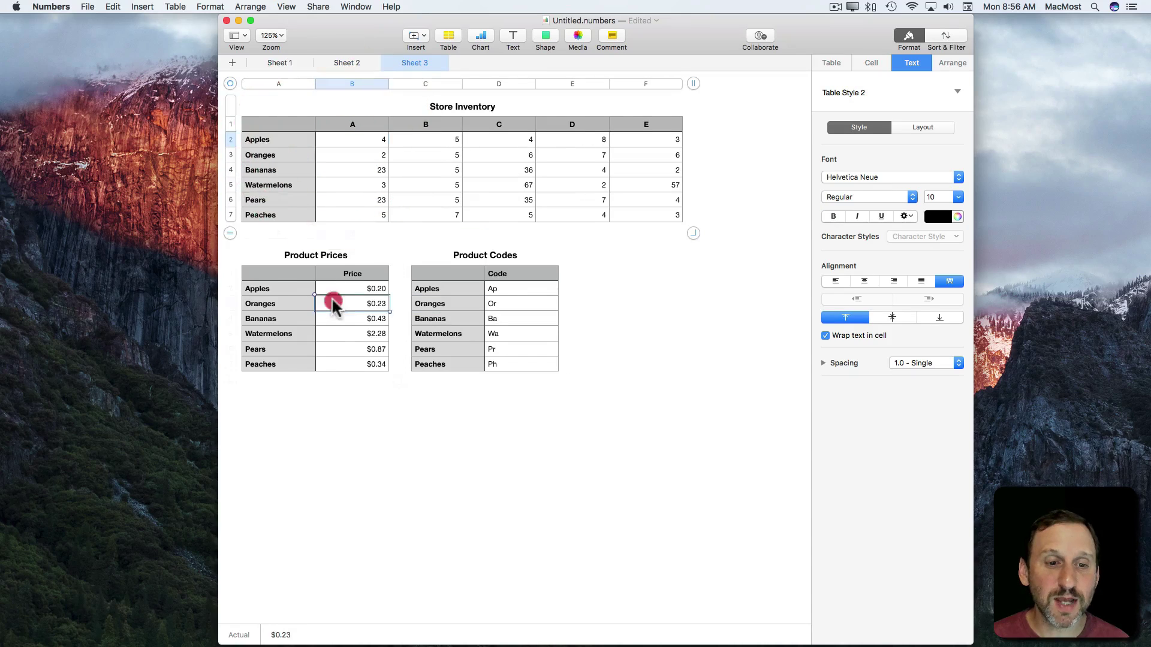
pyautogui.click(468, 303)
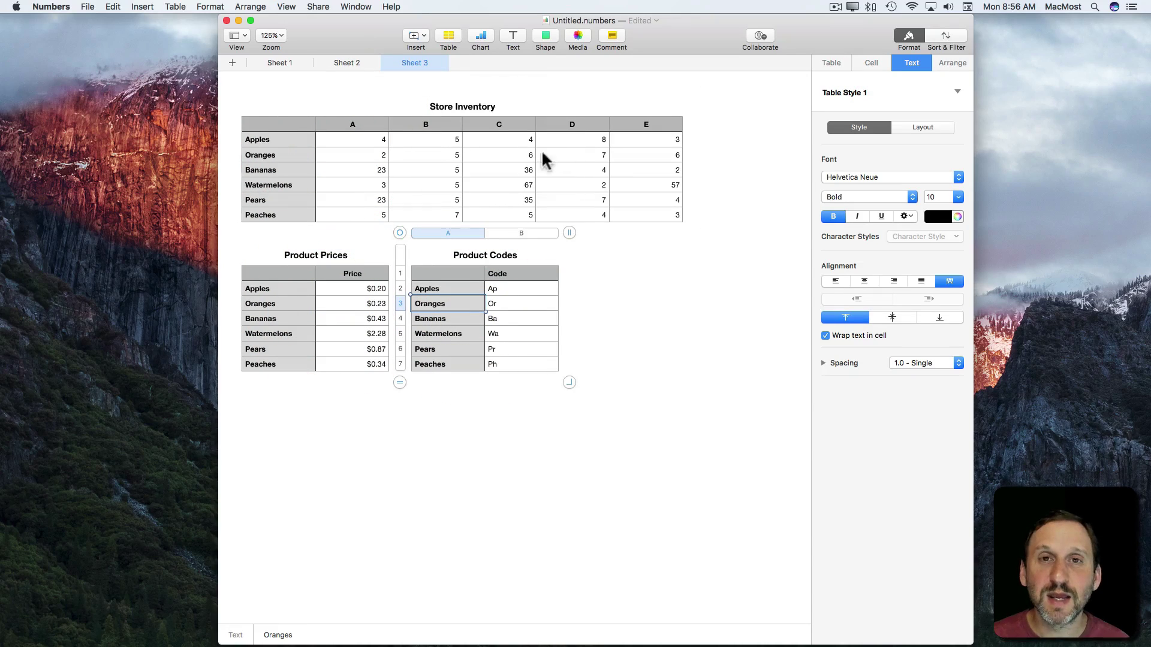
pyautogui.click(270, 183)
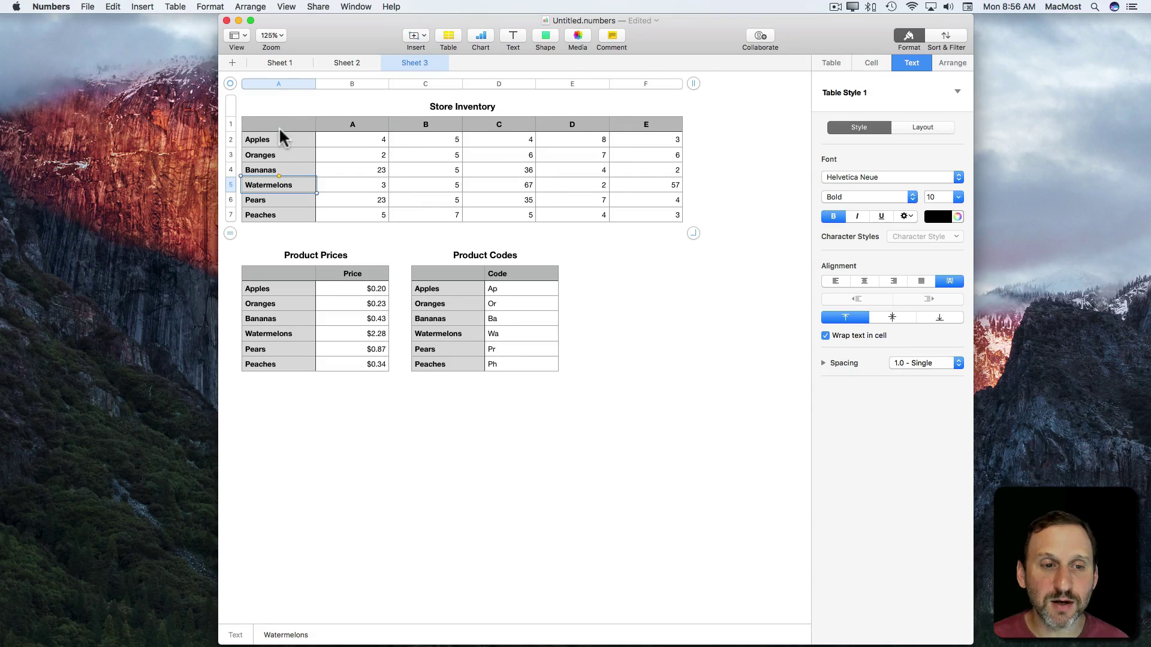
# - Select each of the three tables in turn, then return to Sheet 2
pyautogui.click(457, 107)
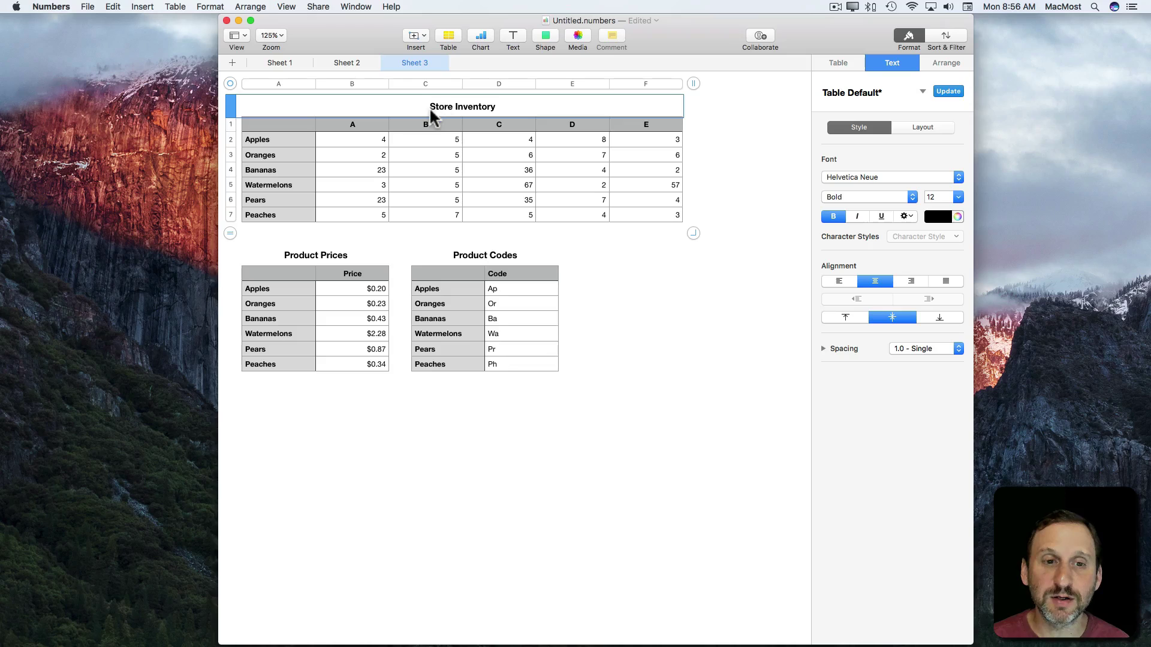
pyautogui.click(467, 260)
pyautogui.click(329, 257)
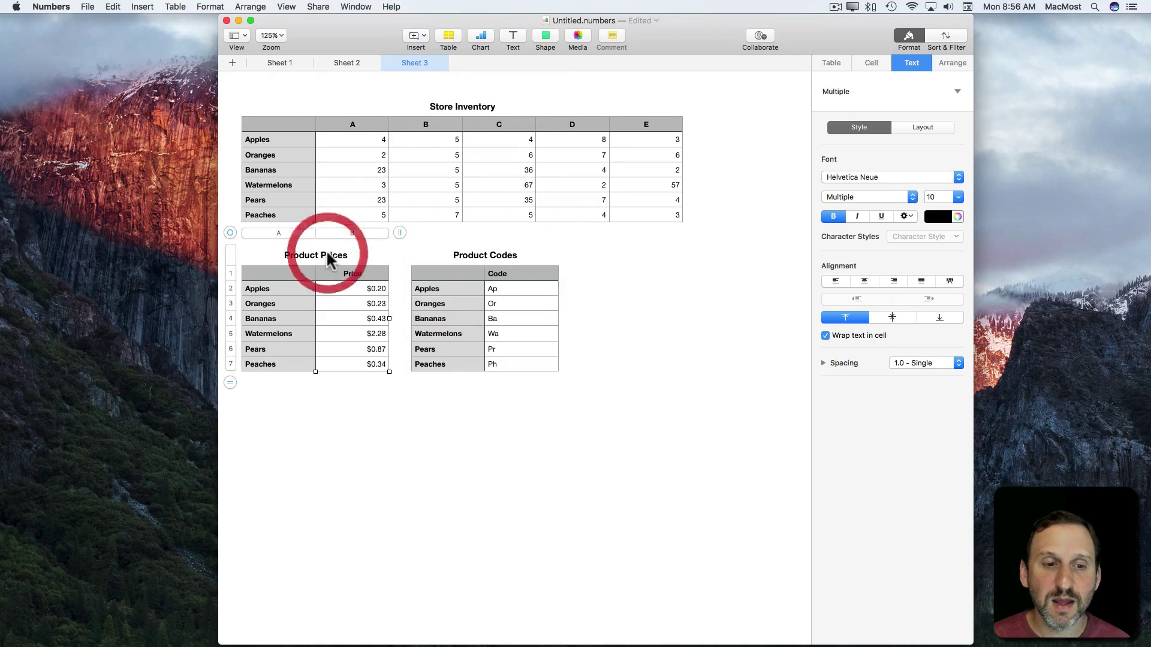
pyautogui.click(458, 250)
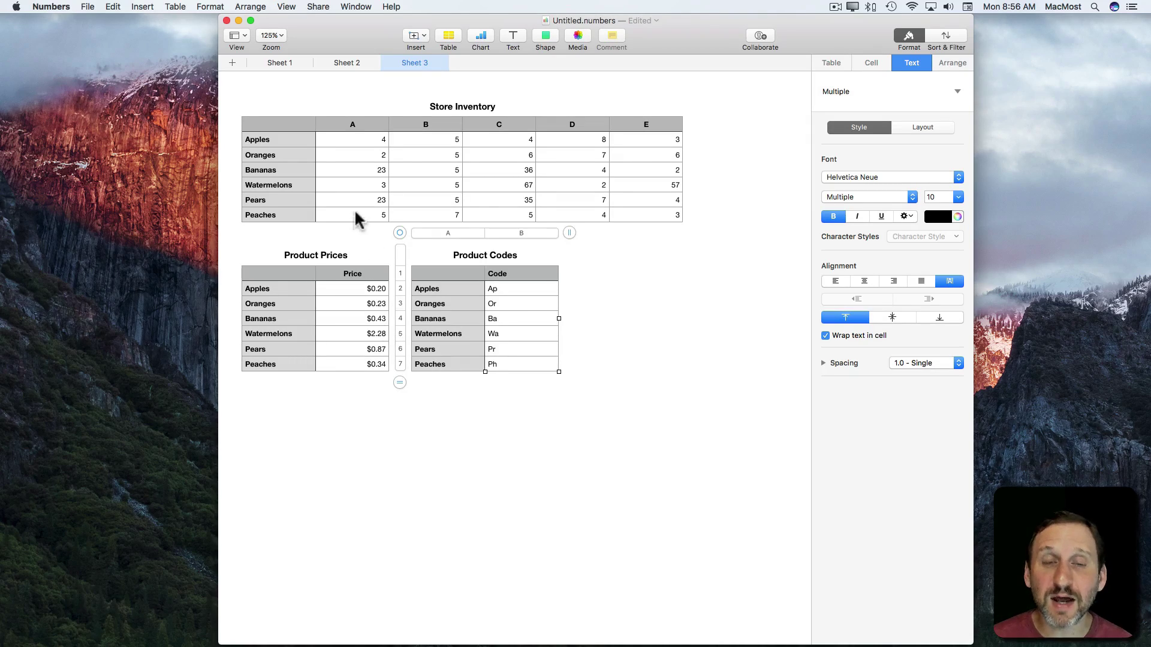
pyautogui.click(347, 60)
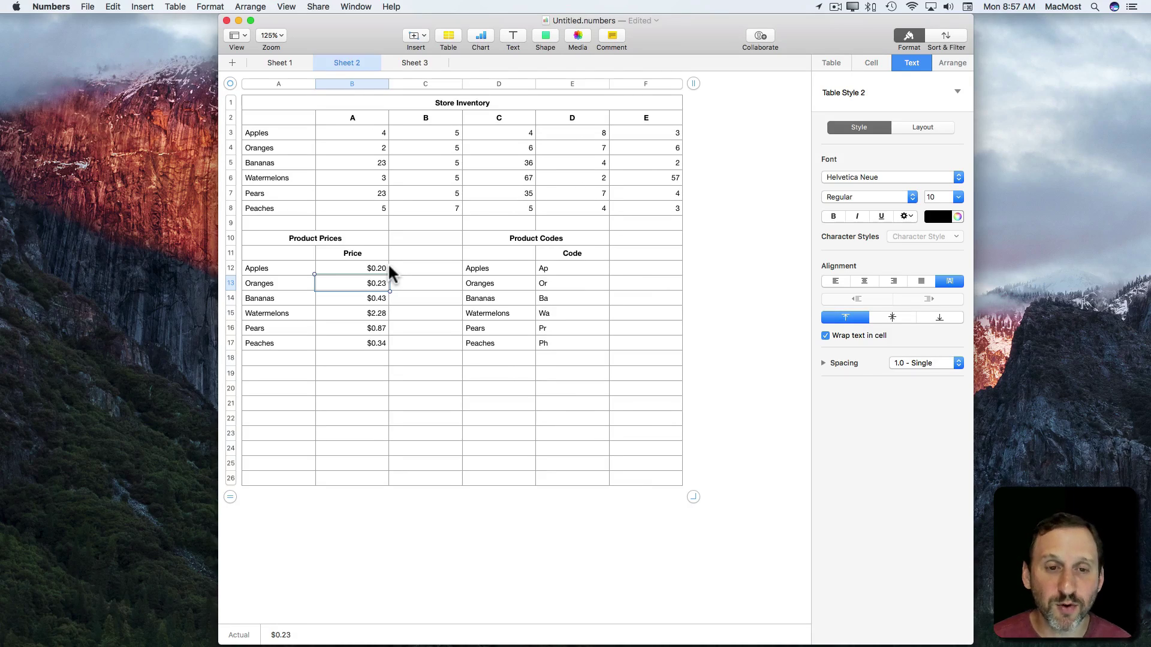
# - Unmerge the Store Inventory title cell on Sheet 2 via Table > Unmerge Cells
pyautogui.click(382, 110)
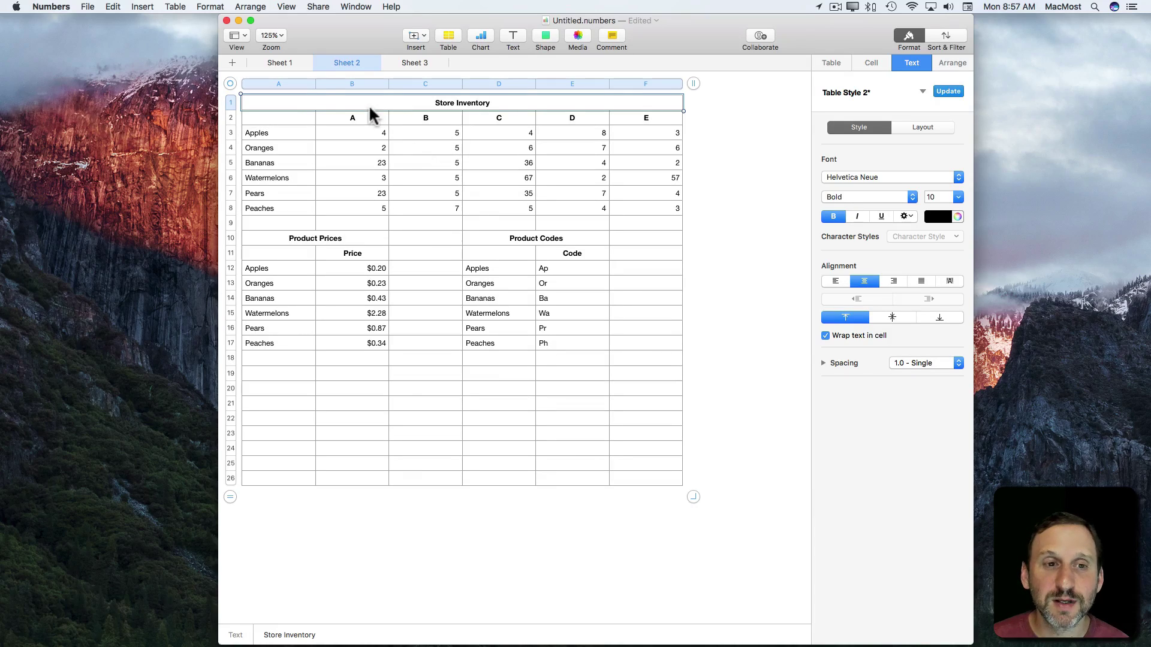
pyautogui.click(175, 6)
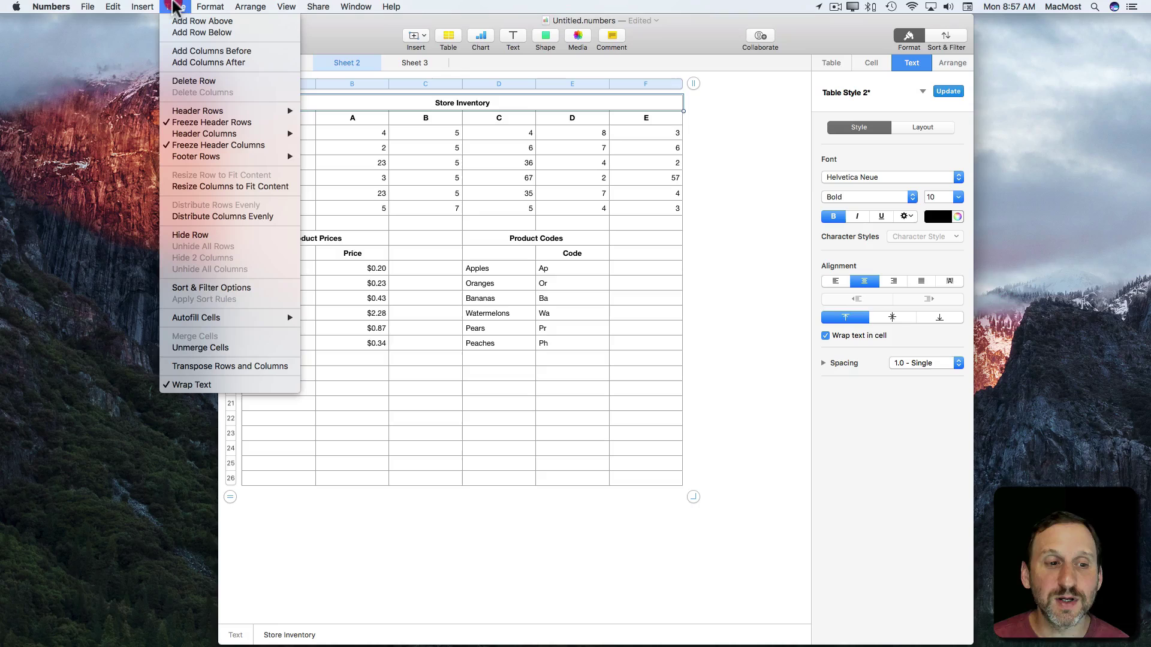
pyautogui.click(210, 349)
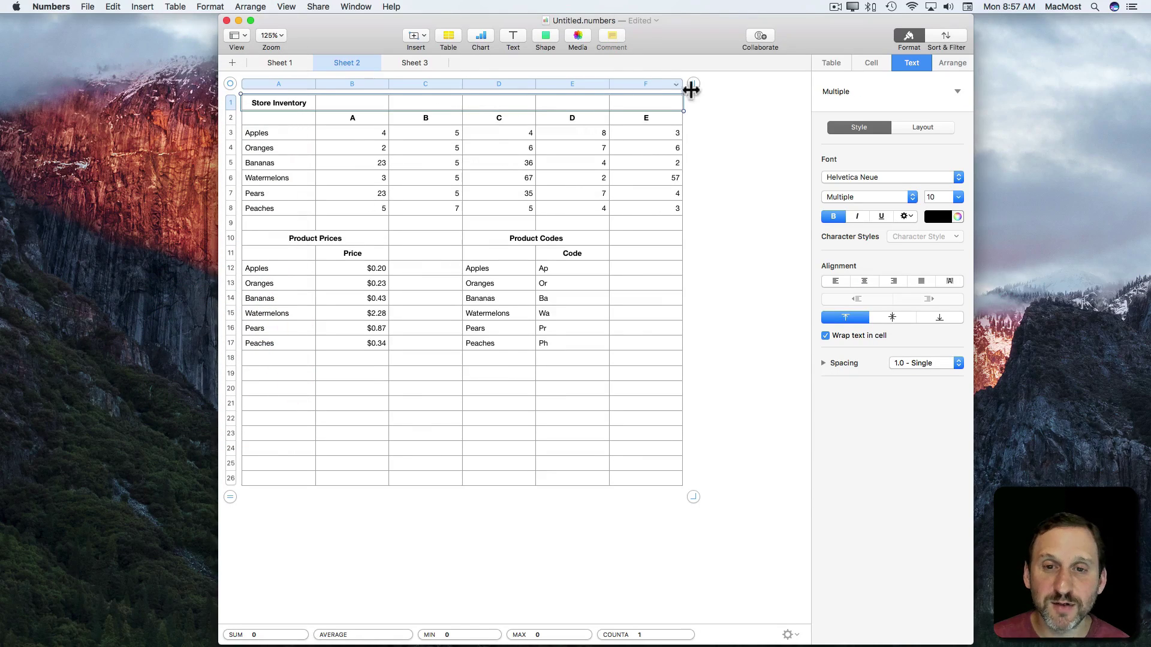